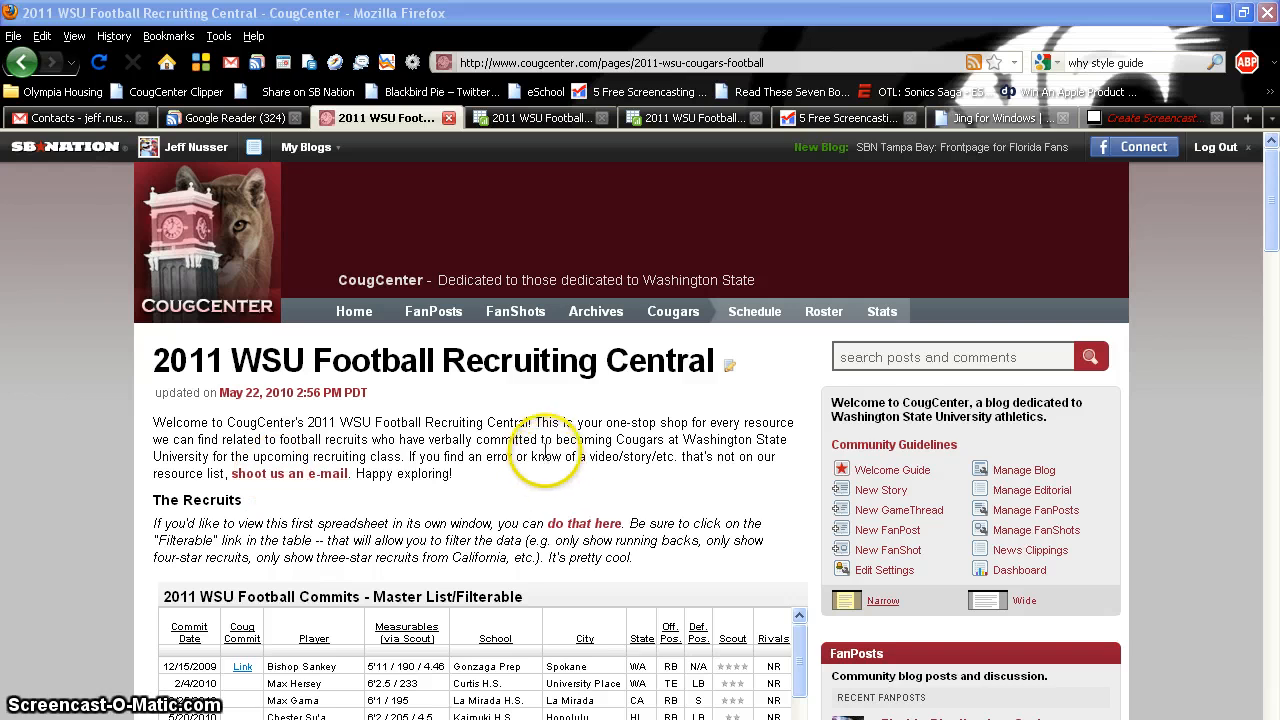
Switch to the 2011 WSU Football Commits spreadsheet in Google Docs
click(543, 117)
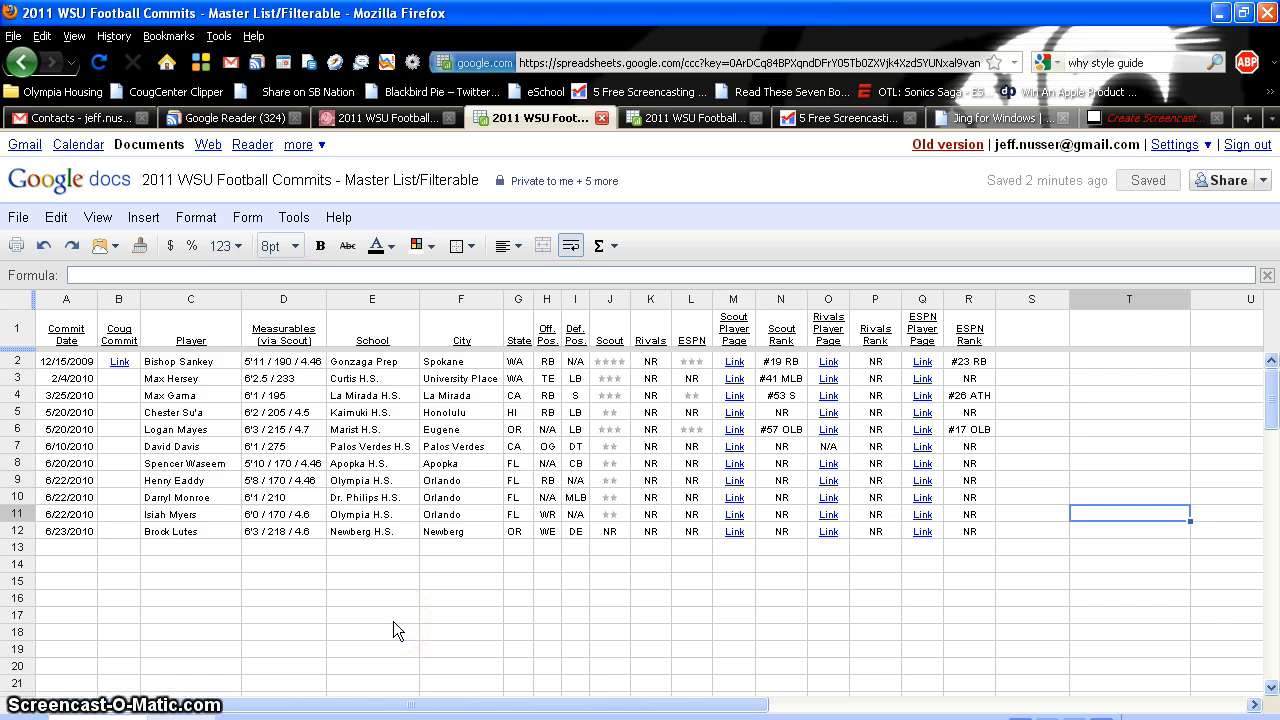
Enter the commit date 6/28/2010 in cell A13
click(84, 549)
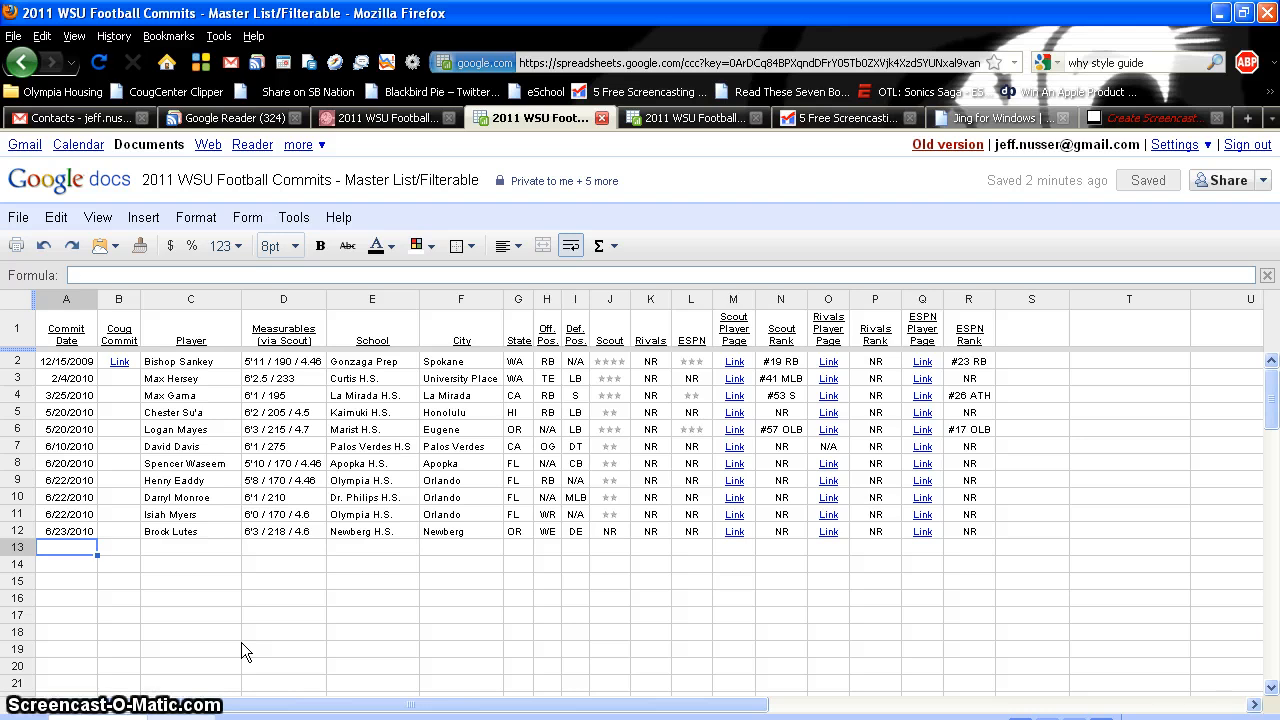
text(6/28.)
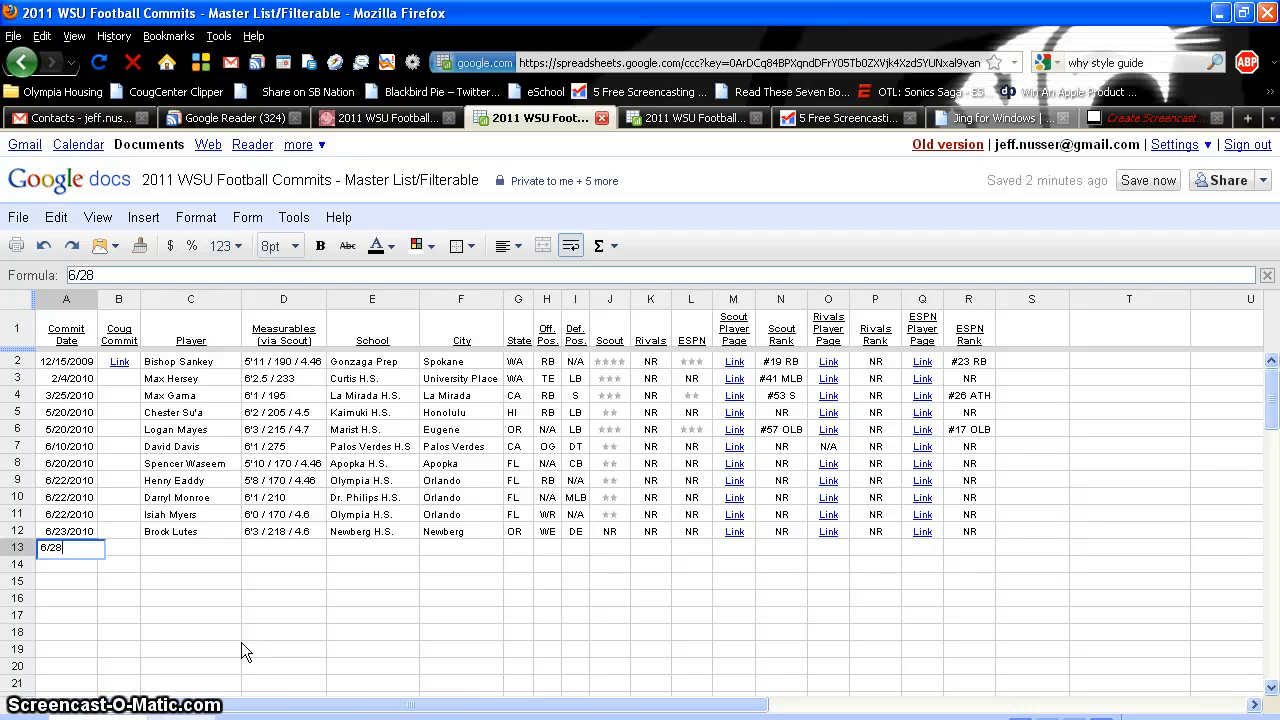
key(BackSpace)
text(/)
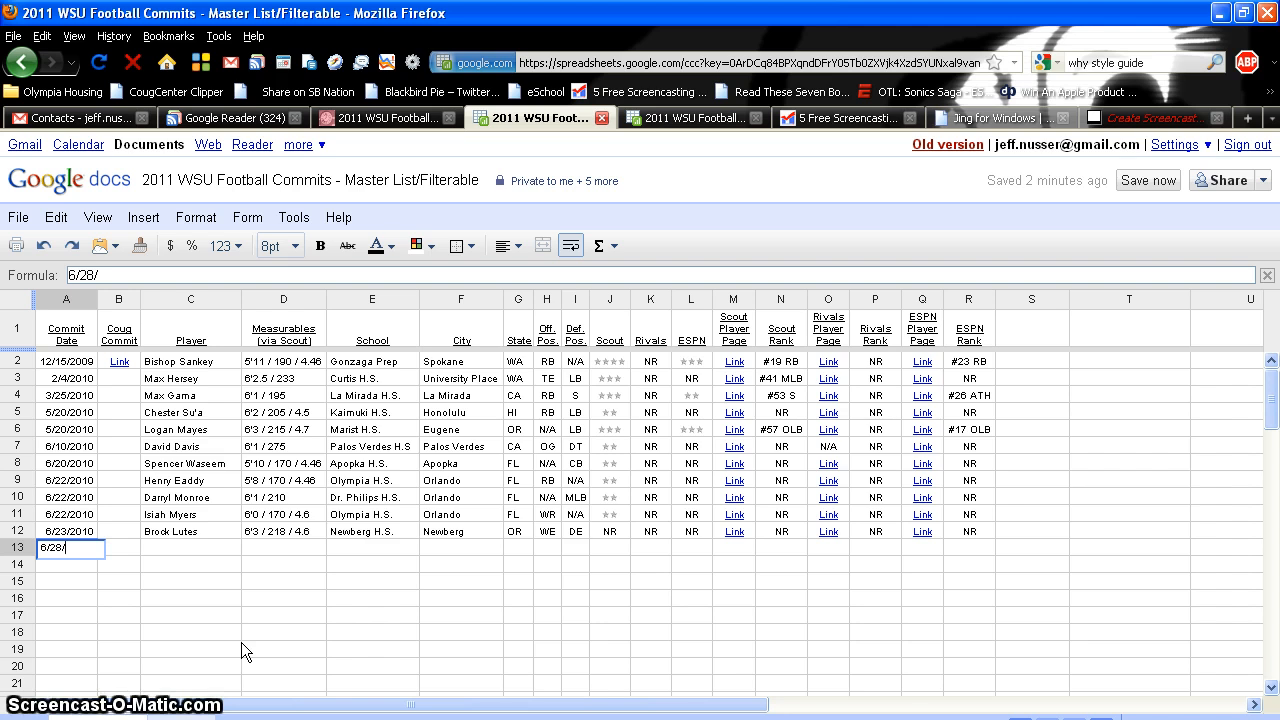
text(2010)
key(Tab)
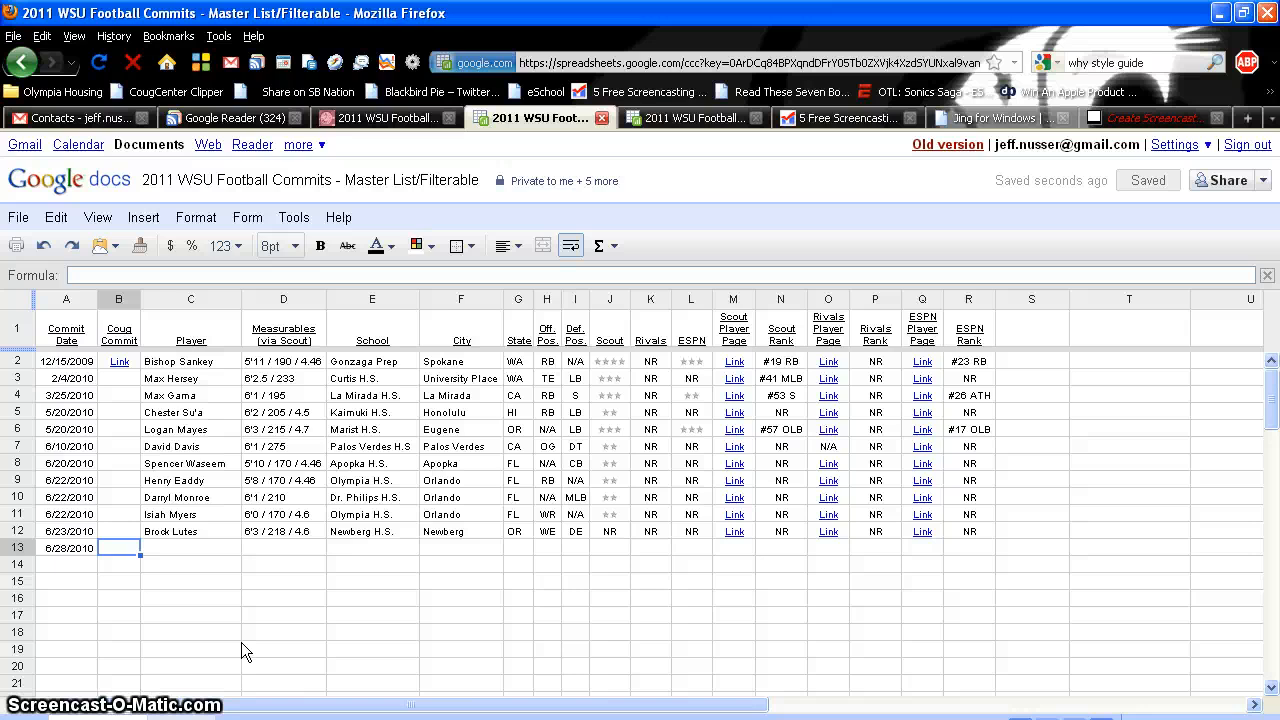
Skip the Coug Commit column and enter the recruit's player name in C13
key(Tab)
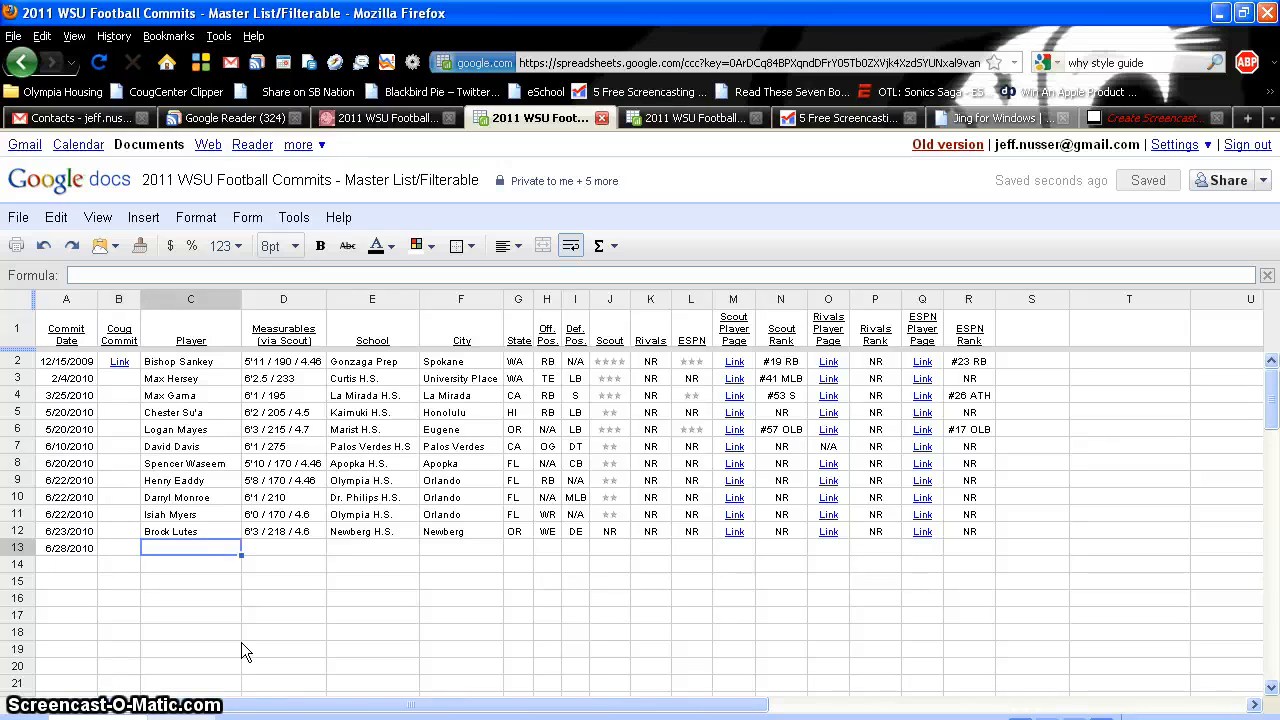
text(Jeff Nusser)
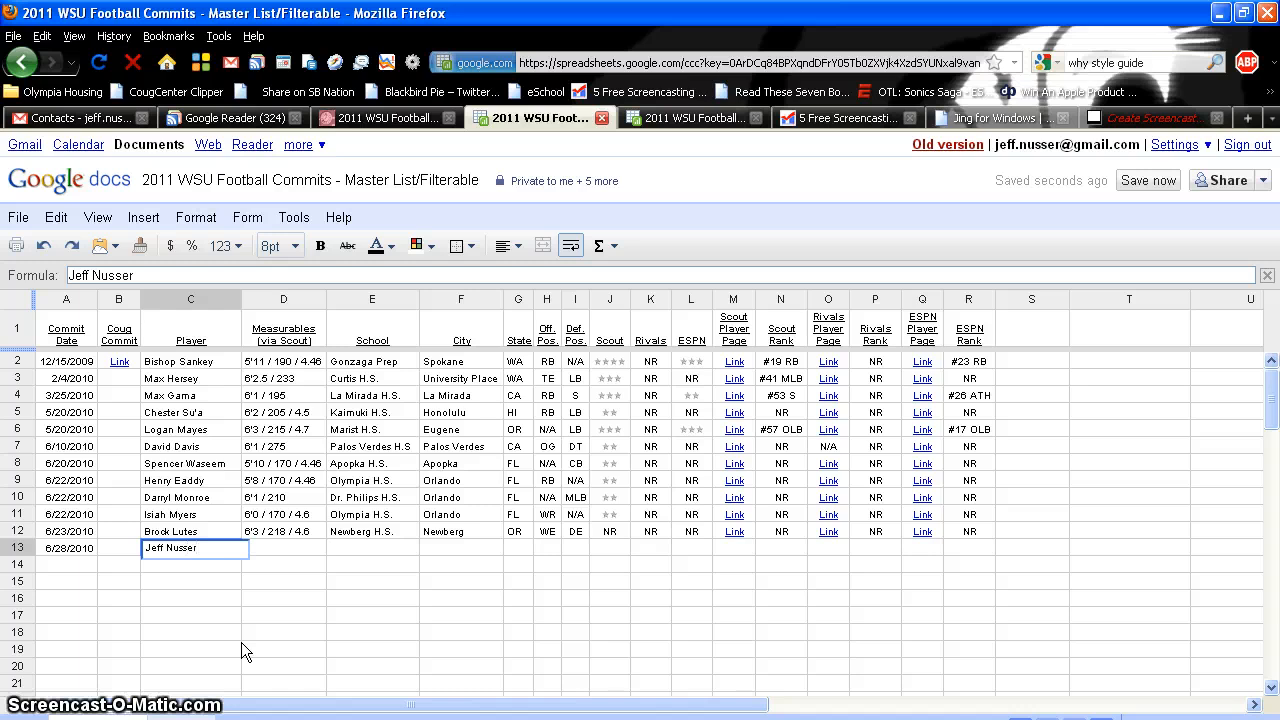
key(Tab)
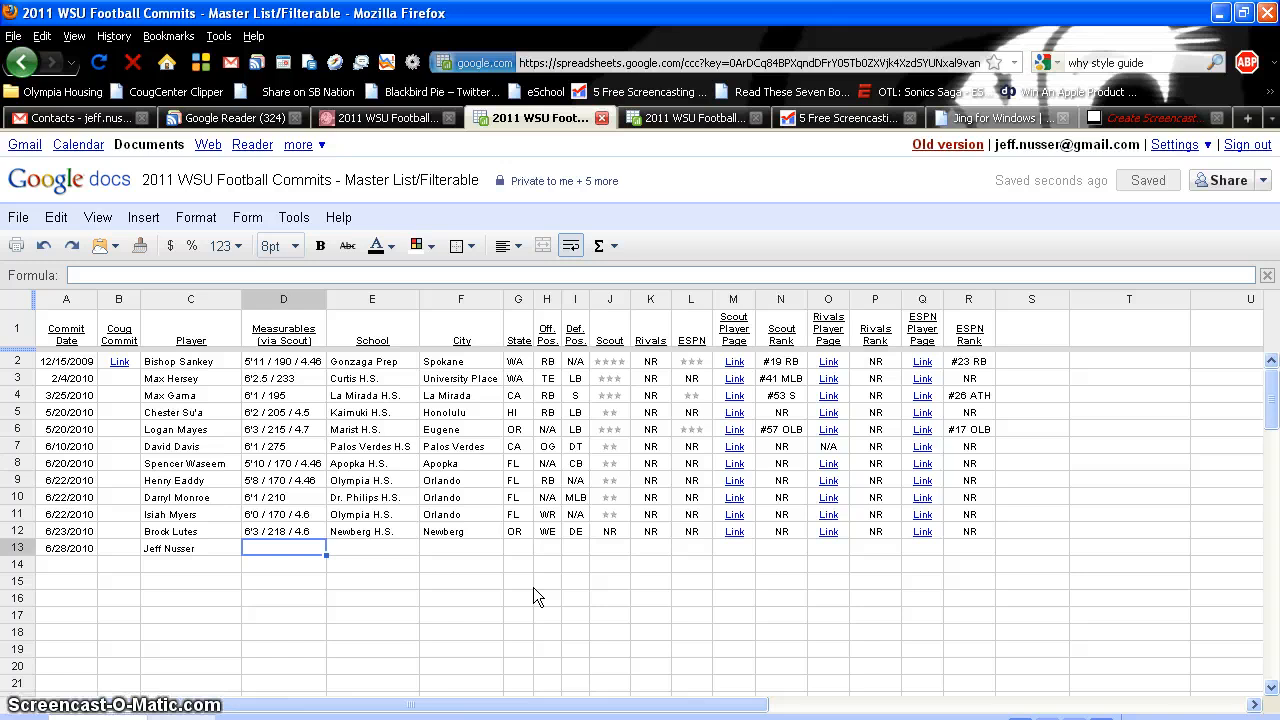
Enter 6'0 / 255 / 6.8 as the measurables in D13
text(6)
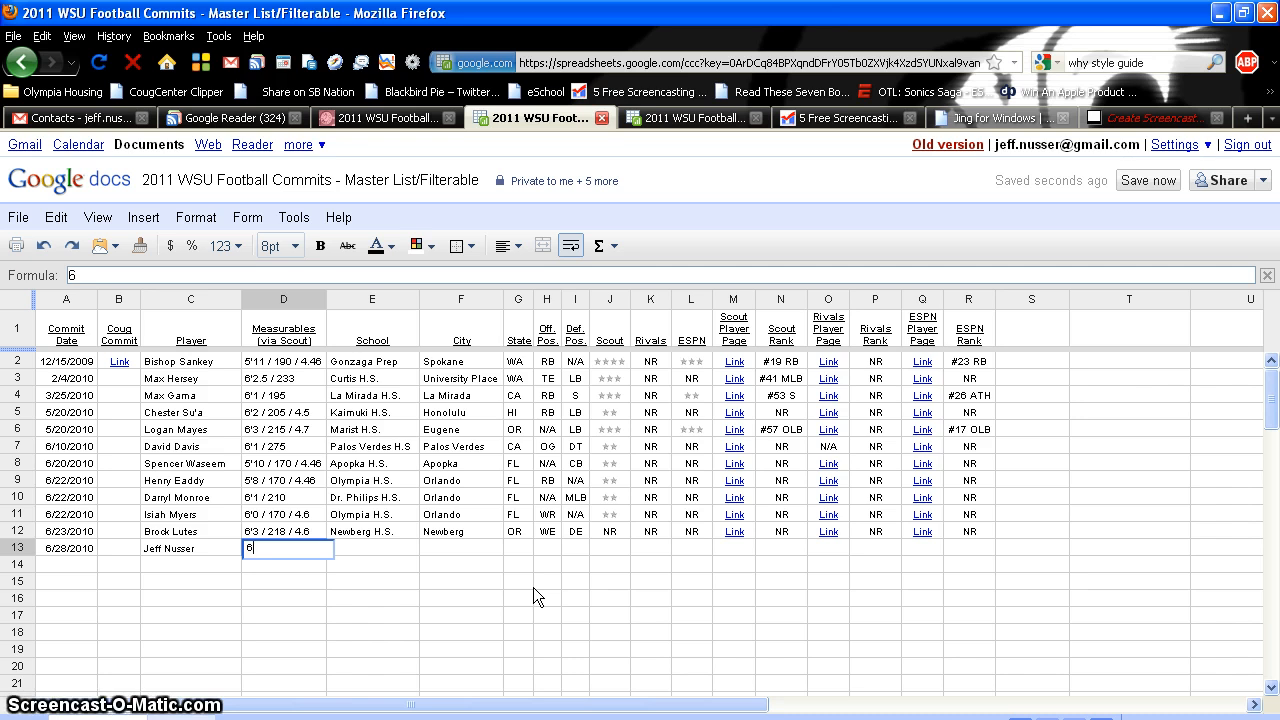
text(')
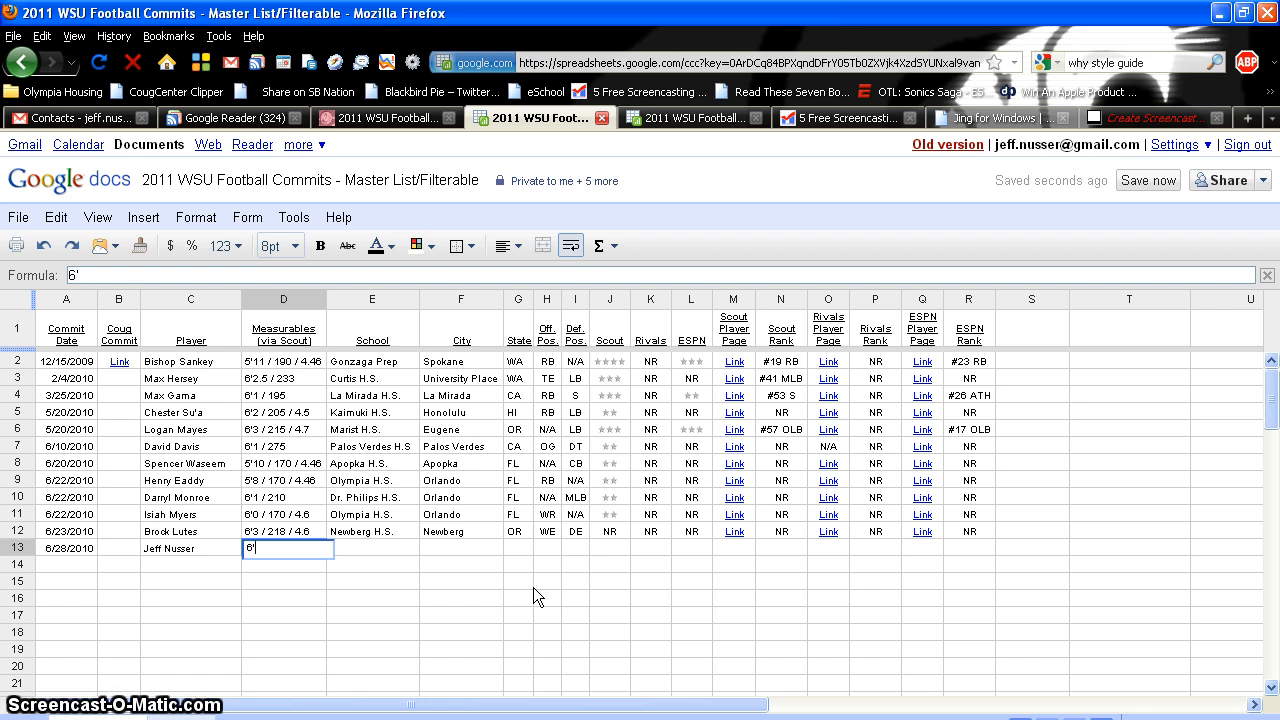
text(0)
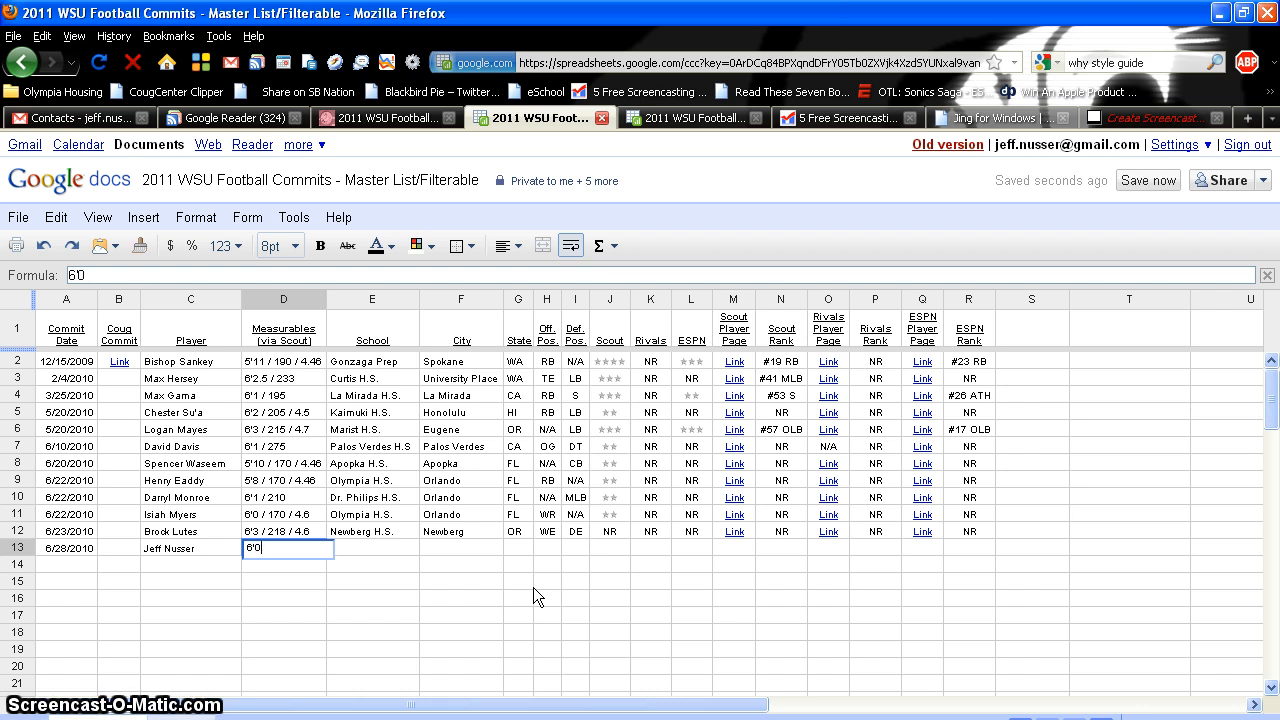
text( /)
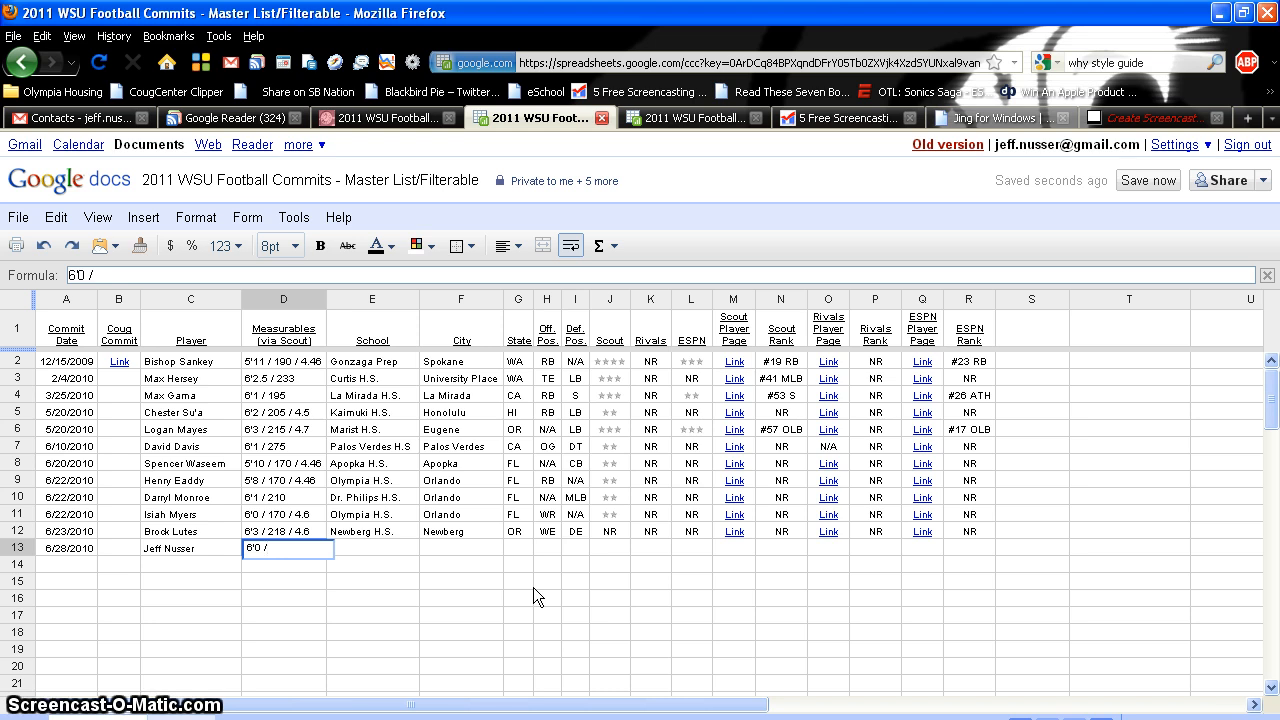
text(255)
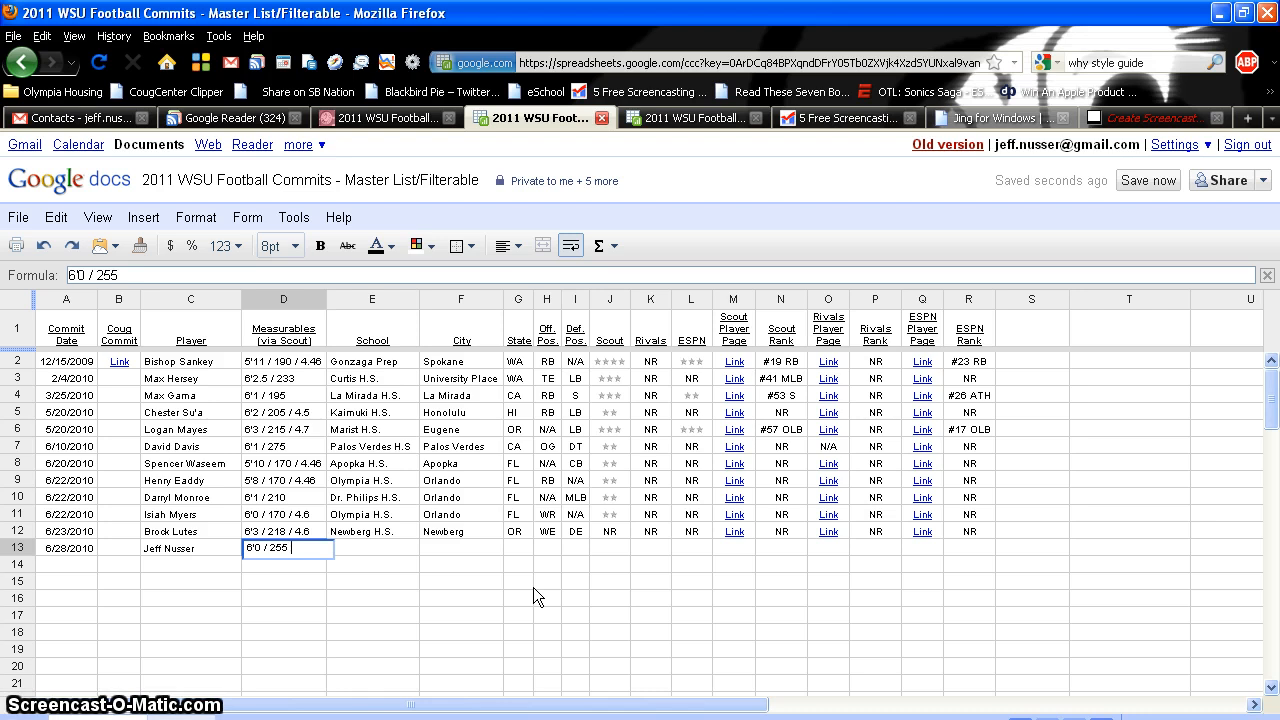
text(/)
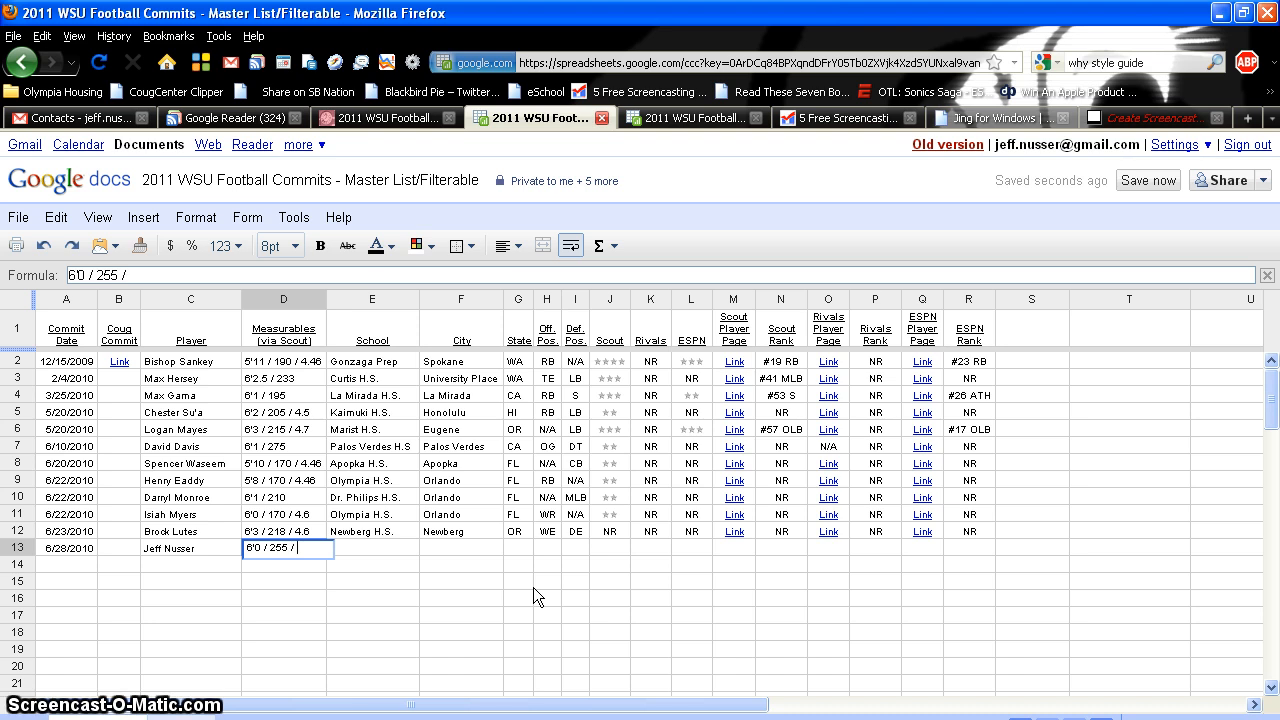
text( 6.8)
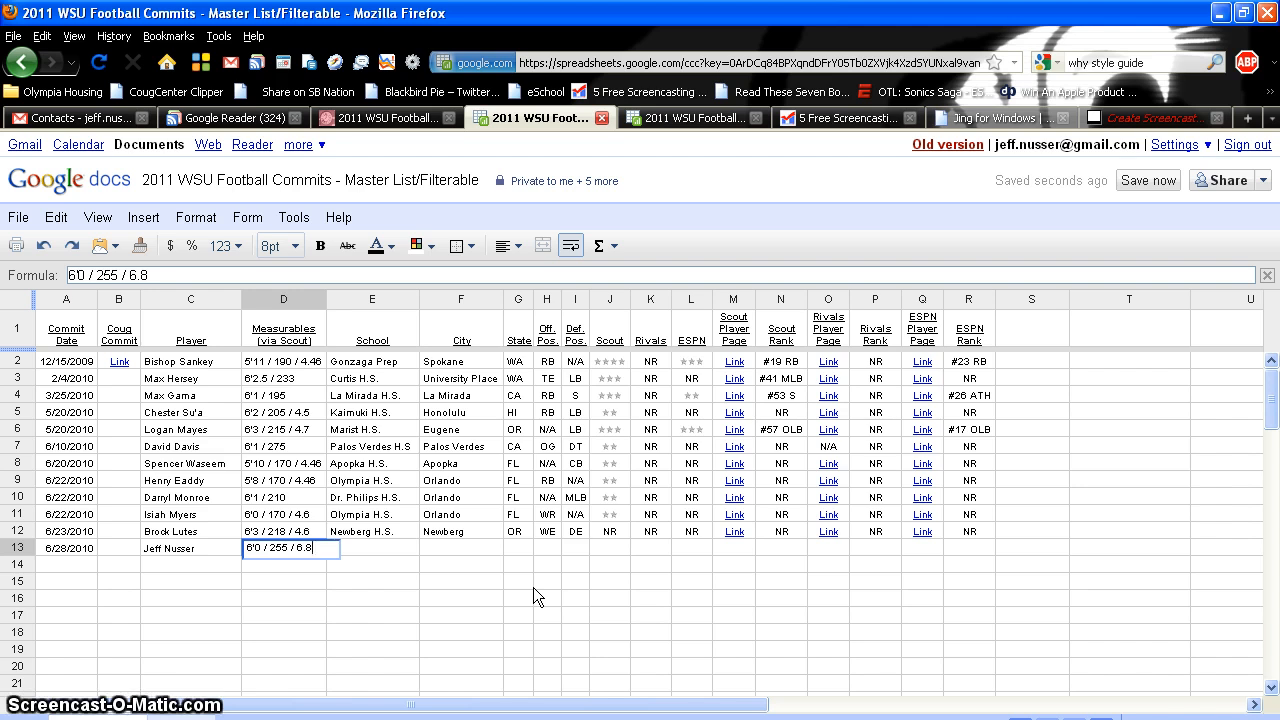
key(Tab)
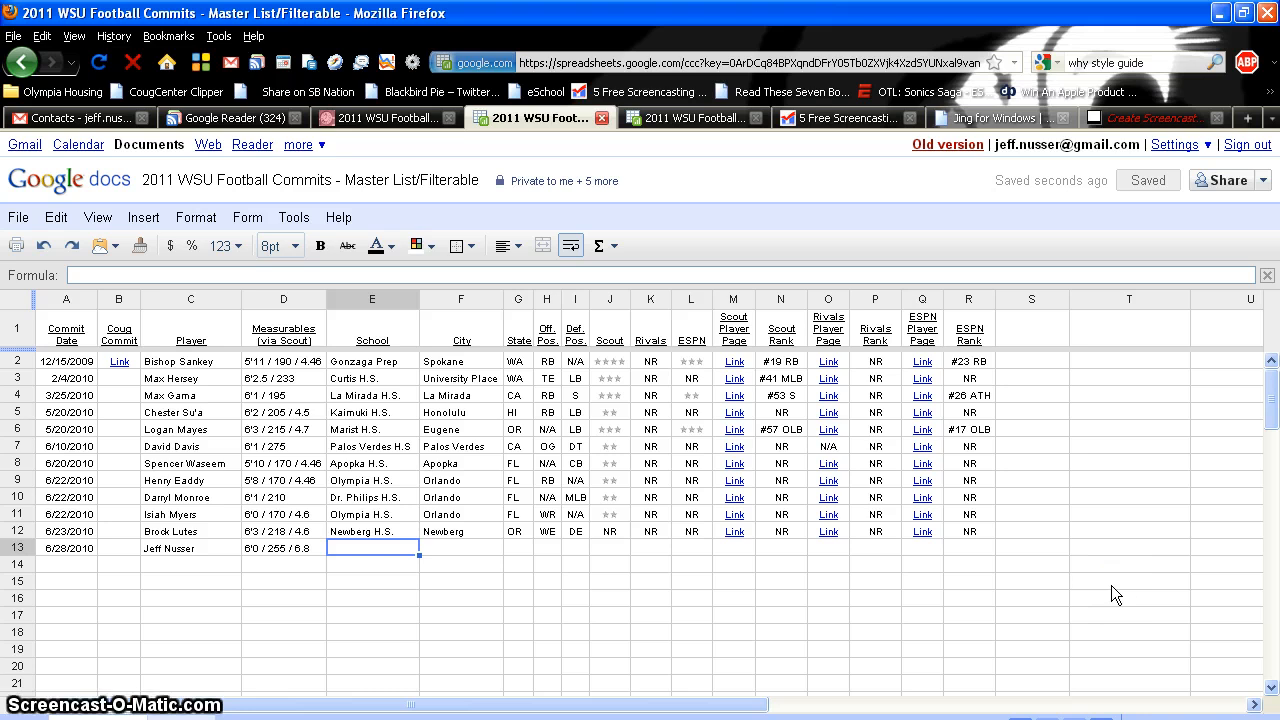
Fill E13 to G13 with school Orting H.S., city Orting and state WA
text(Orting H.S)
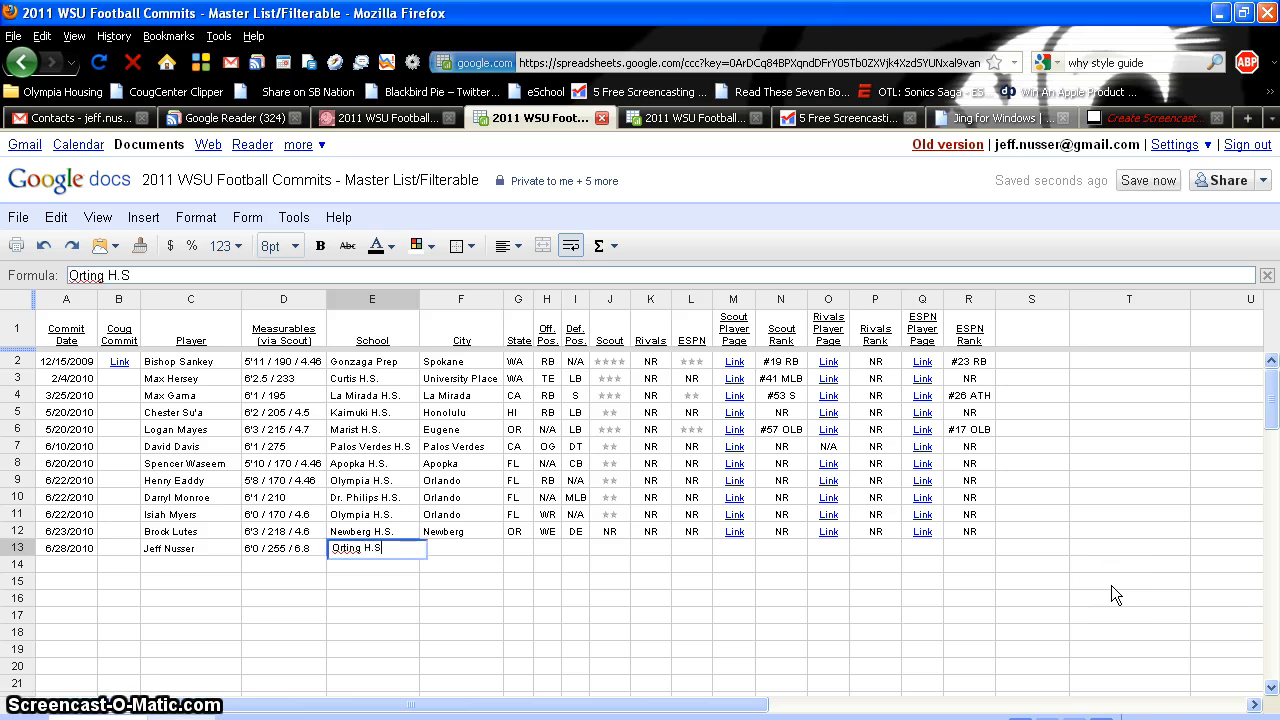
text(.)
key(Tab)
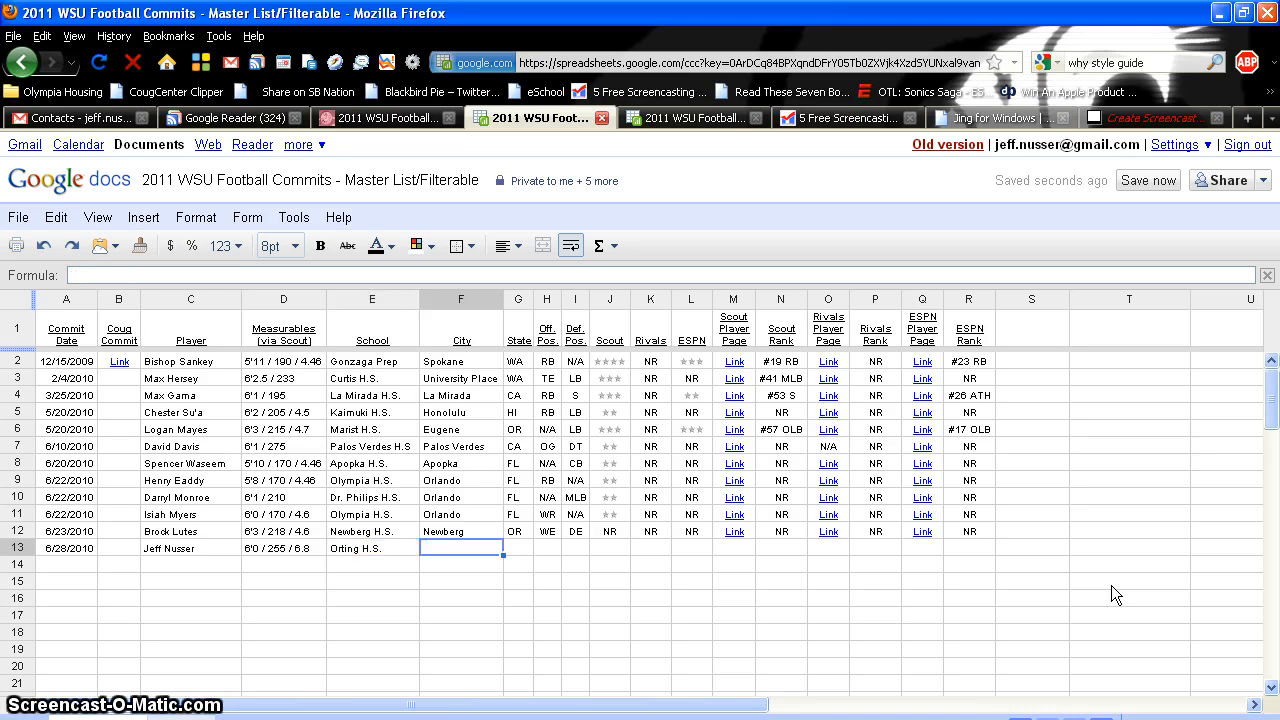
text(Orting)
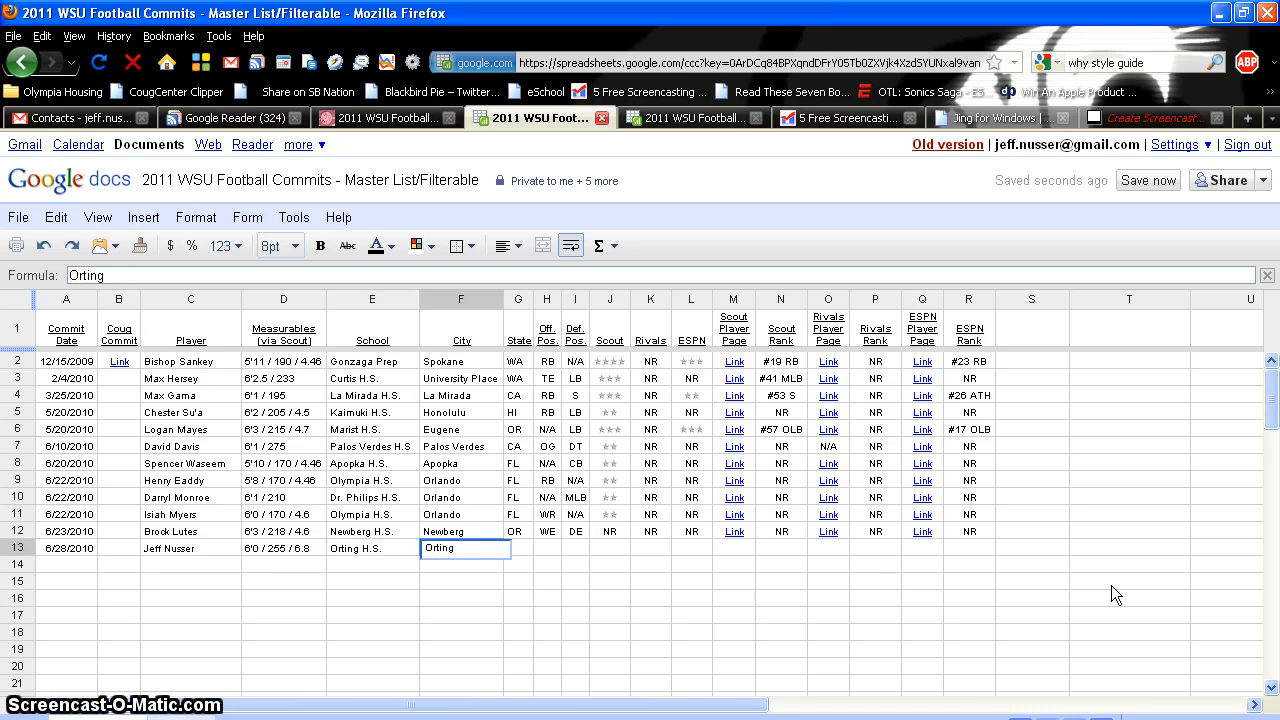
key(Tab)
text(WA)
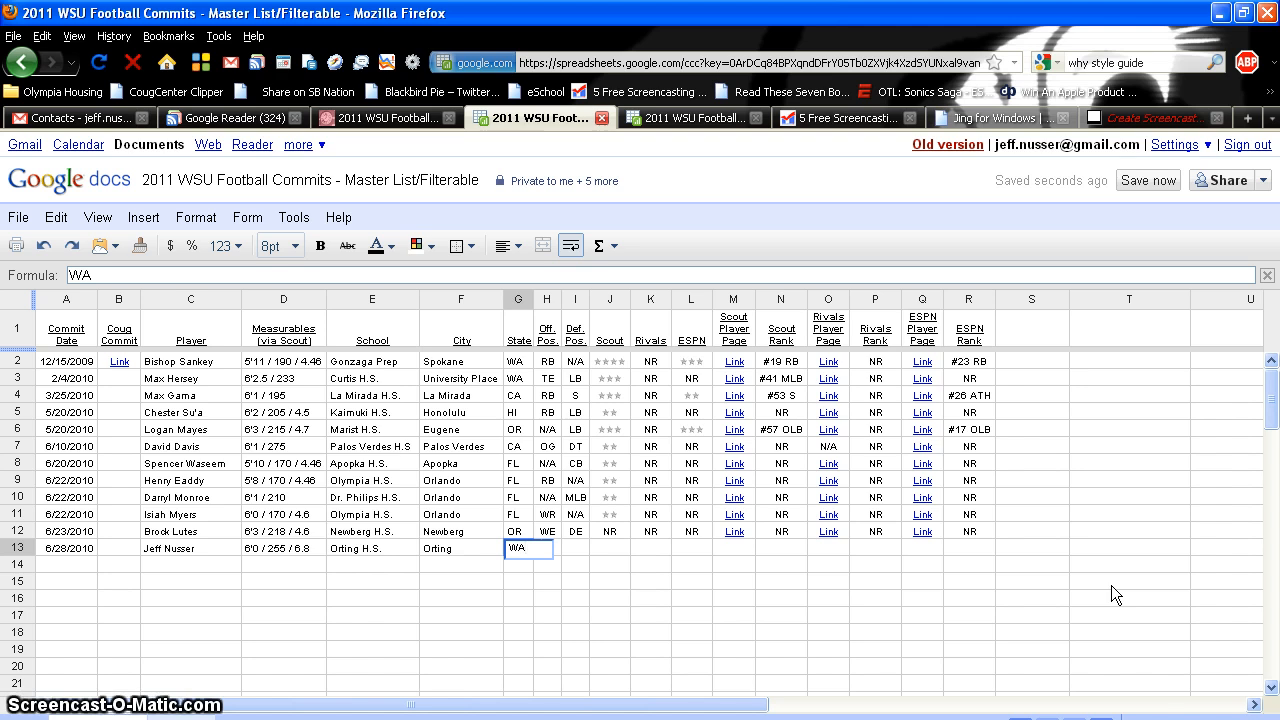
key(BackSpace)
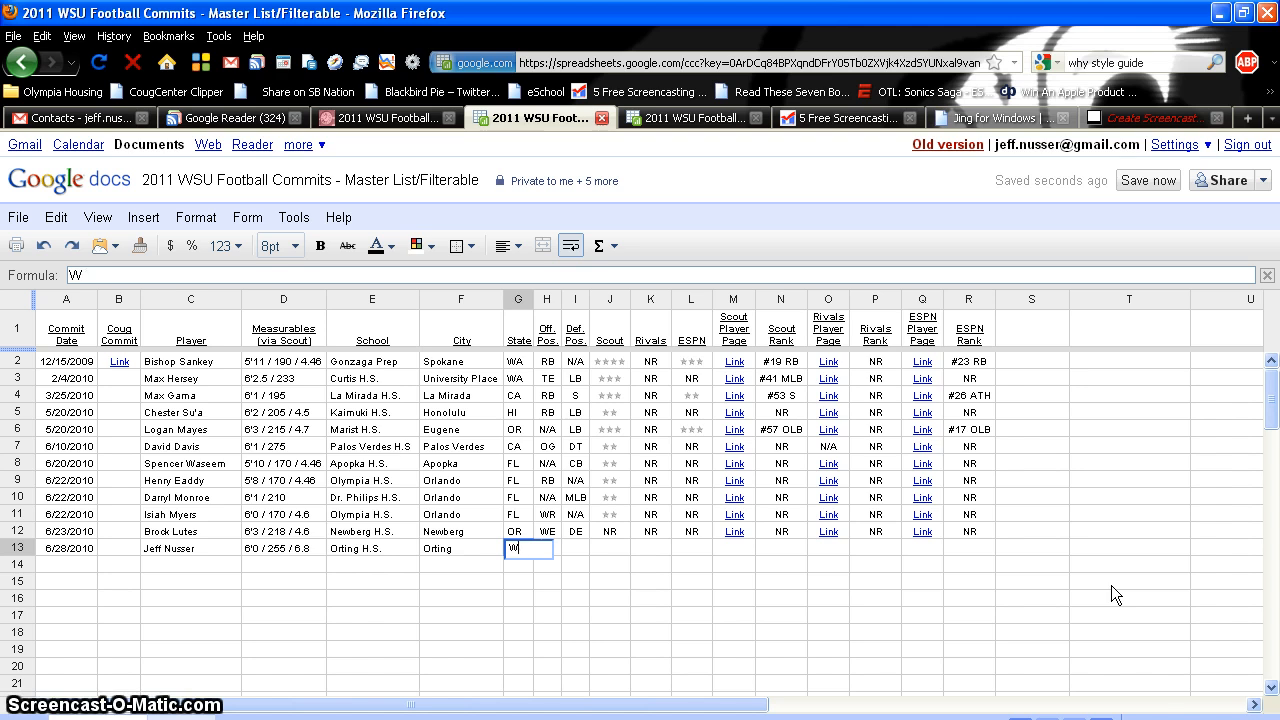
text(ash)
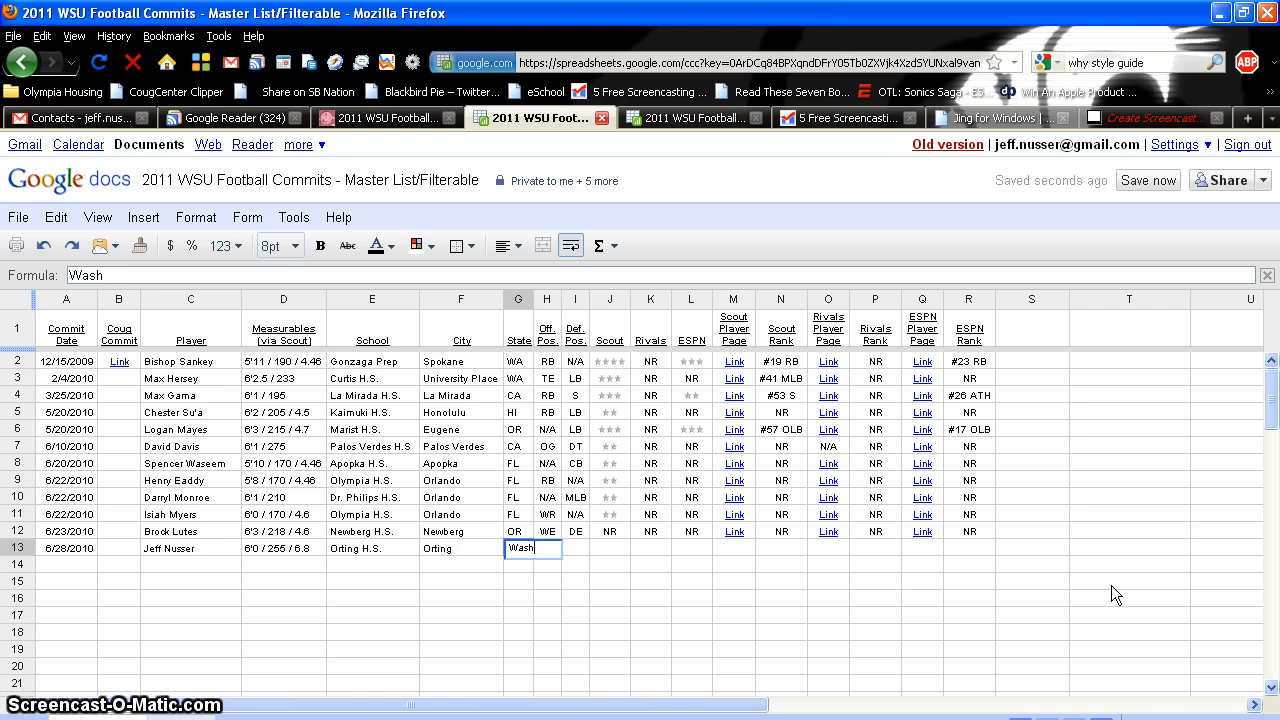
key(BackSpace)
key(BackSpace)
key(BackSpace)
text(A)
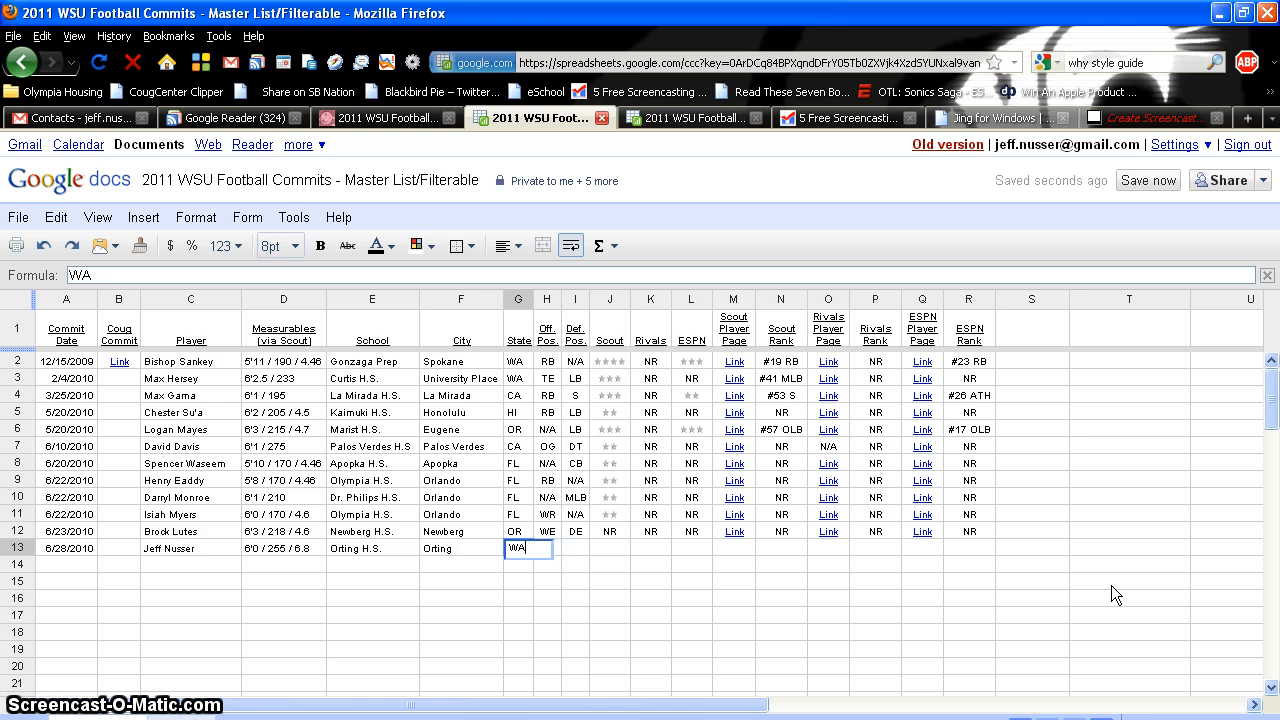
key(Tab)
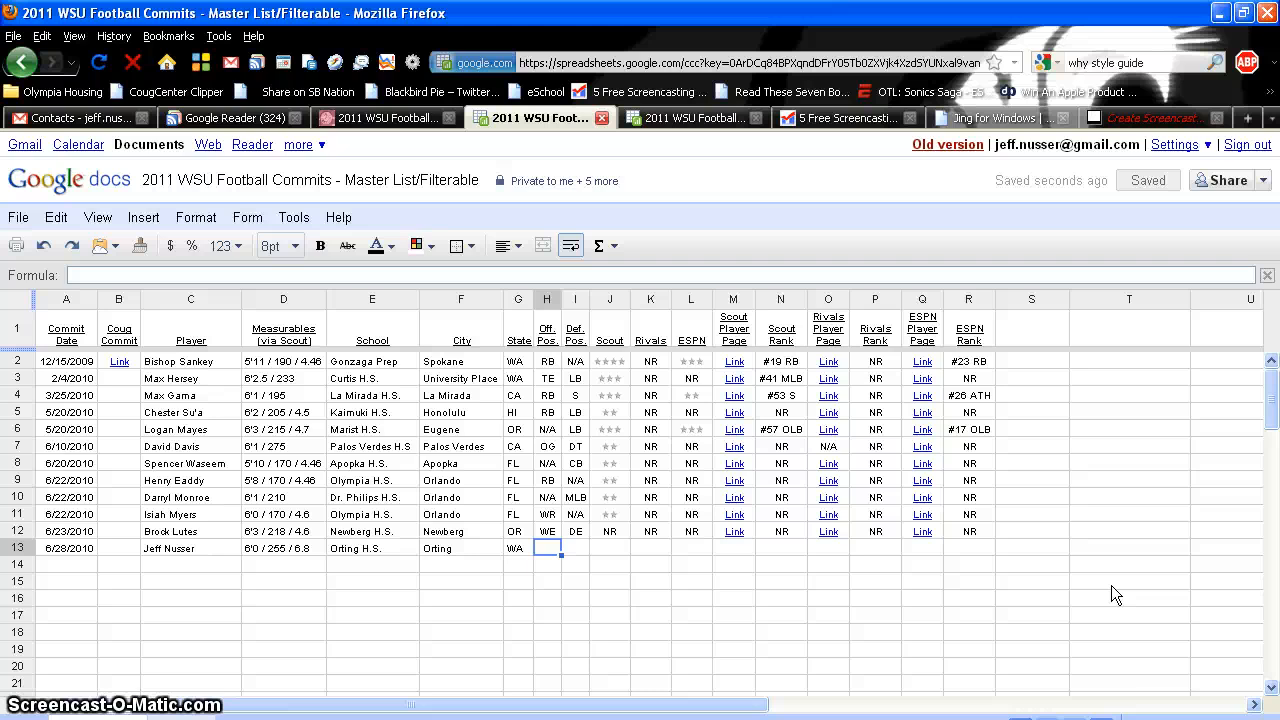
Enter OL in H13 and DL in I13 as the positions
text(OL)
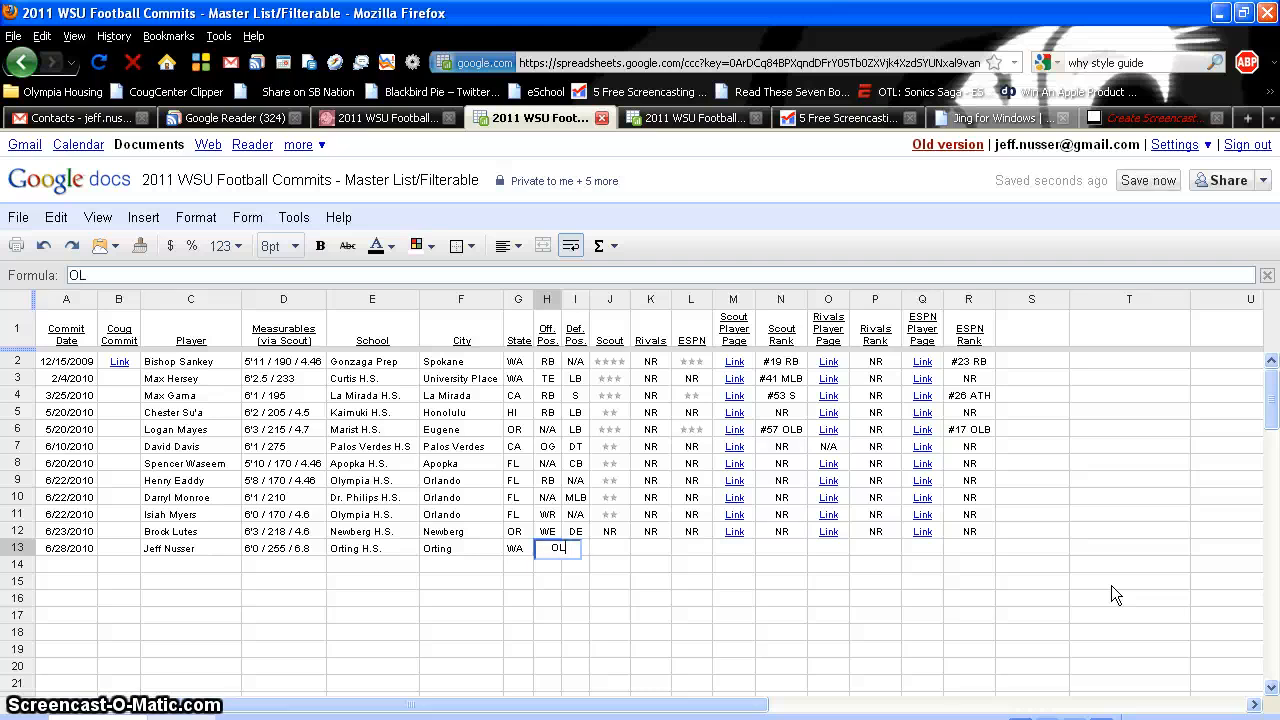
key(Tab)
text(DL)
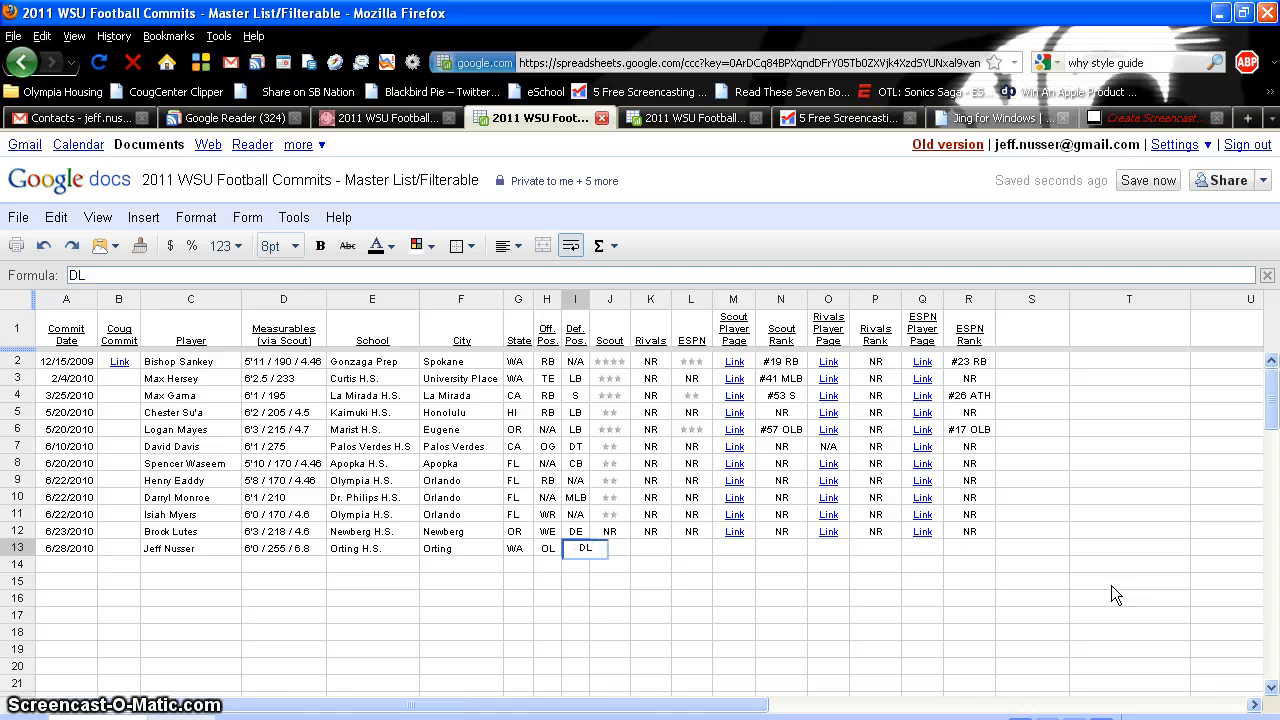
key(Tab)
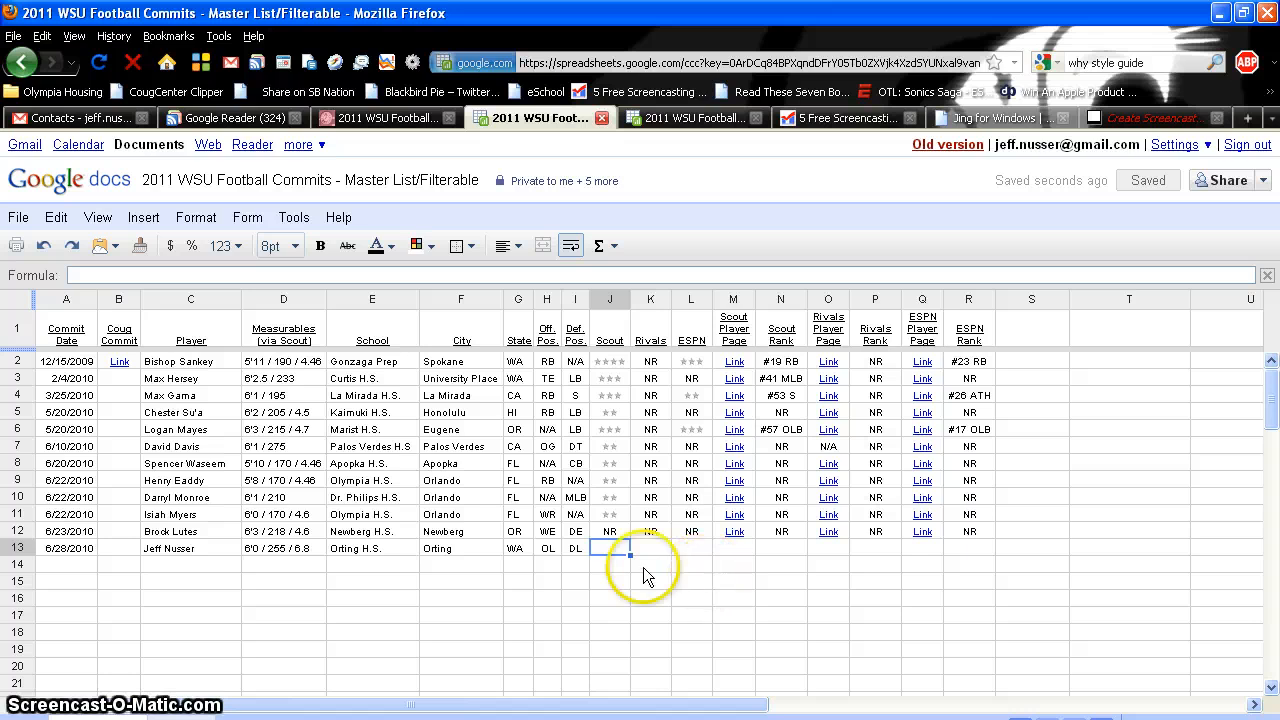
click(393, 118)
scroll(480, 240, down, 4)
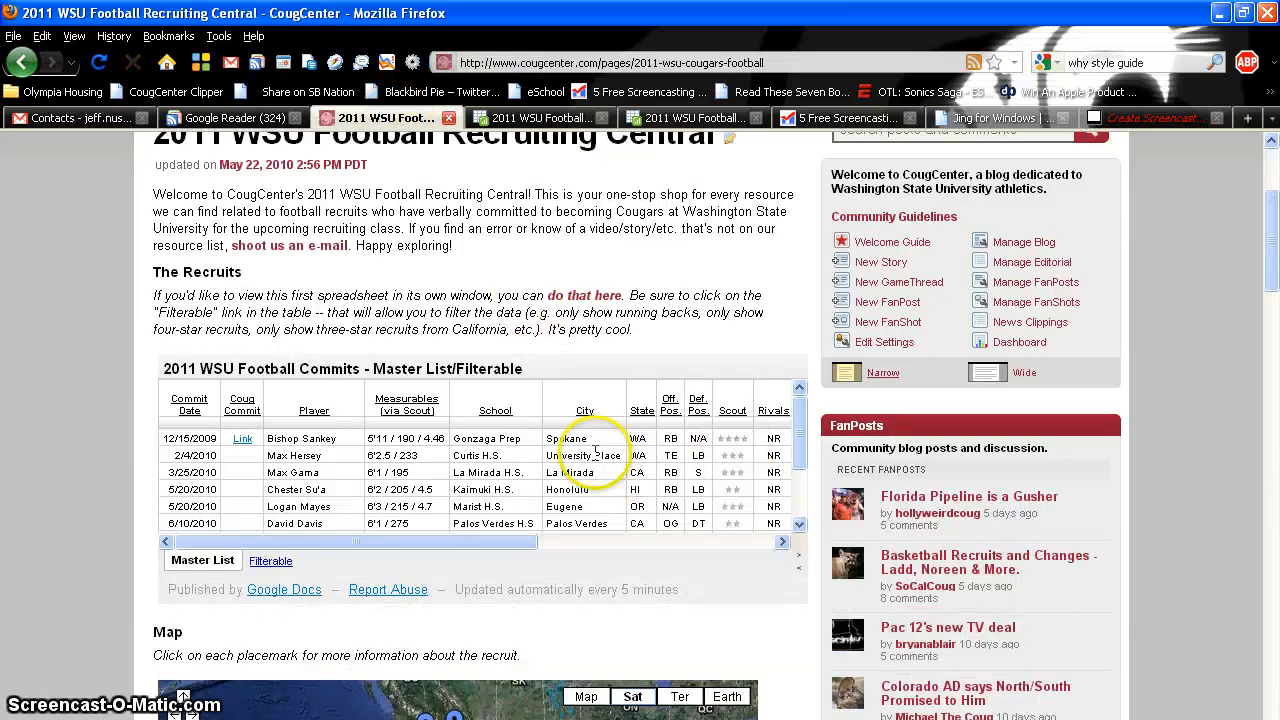
drag(357, 542, 418, 544)
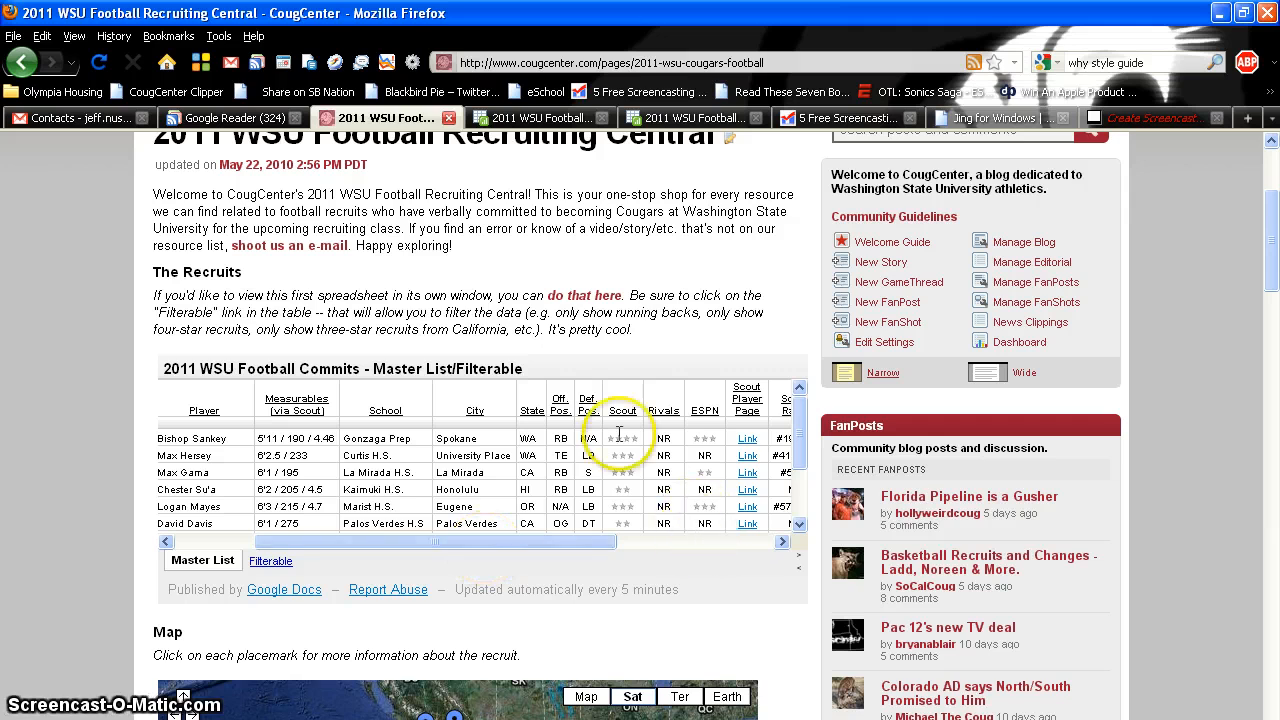
drag(563, 553, 438, 540)
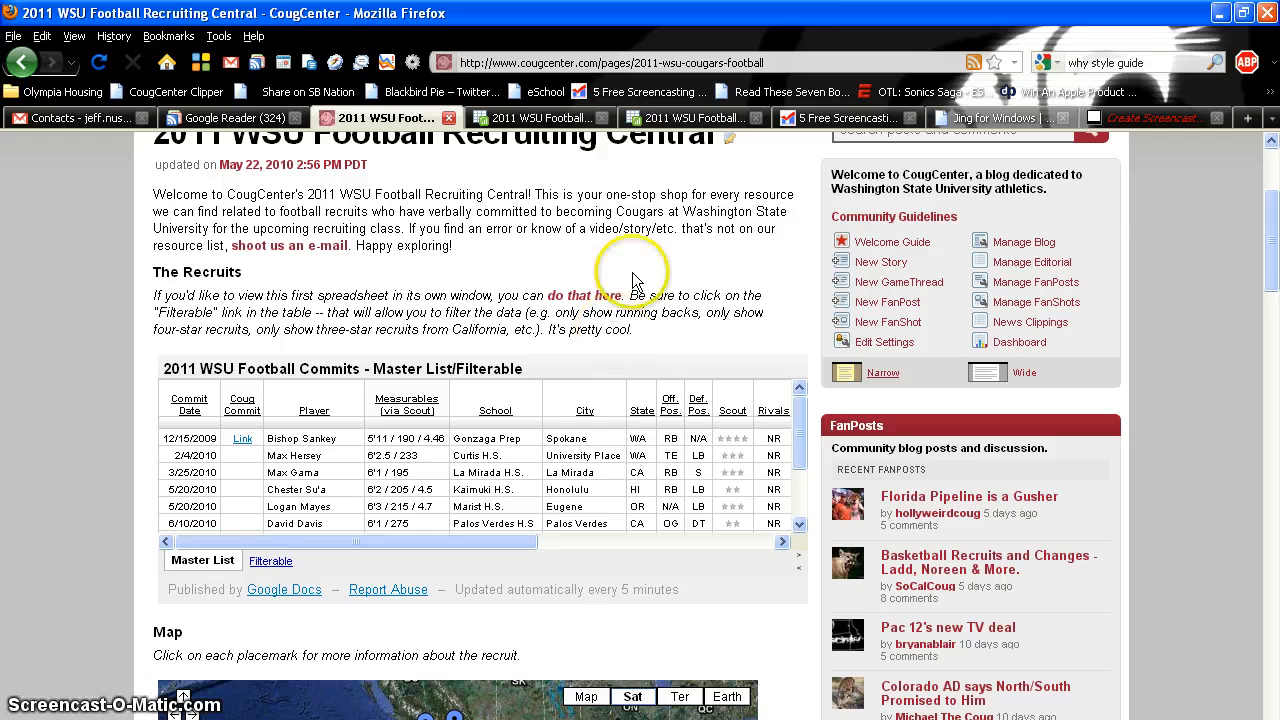
click(518, 118)
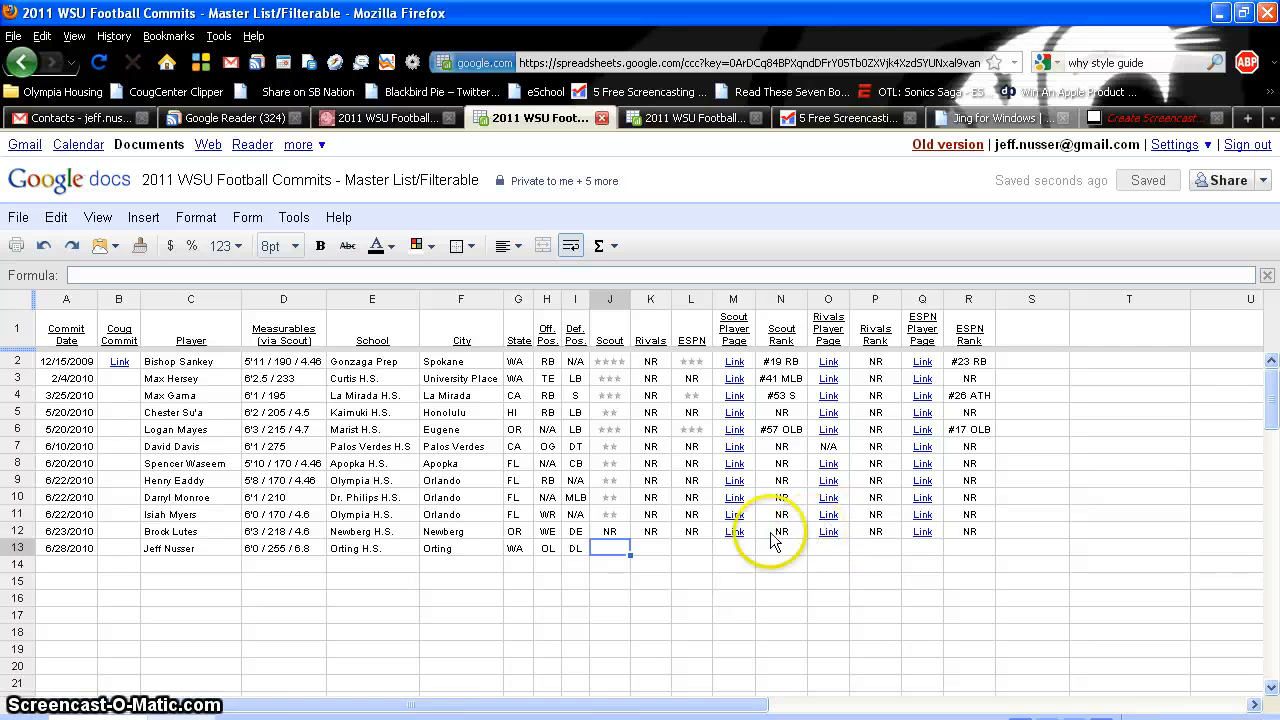
Copy the two-star Scout rating from J11 into J13
click(616, 515)
key(ctrl+c)
click(617, 546)
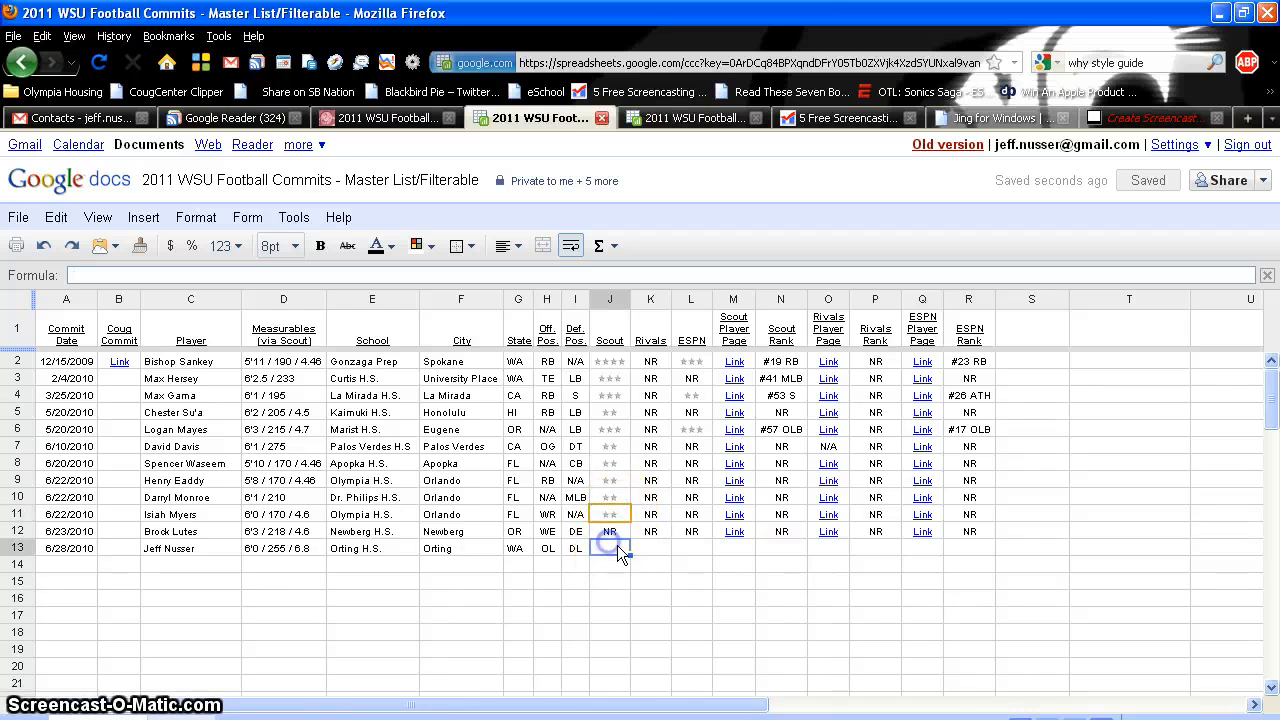
key(ctrl+v)
Enter NR for both the Rivals (K13) and ESPN (L13) ratings
key(Tab)
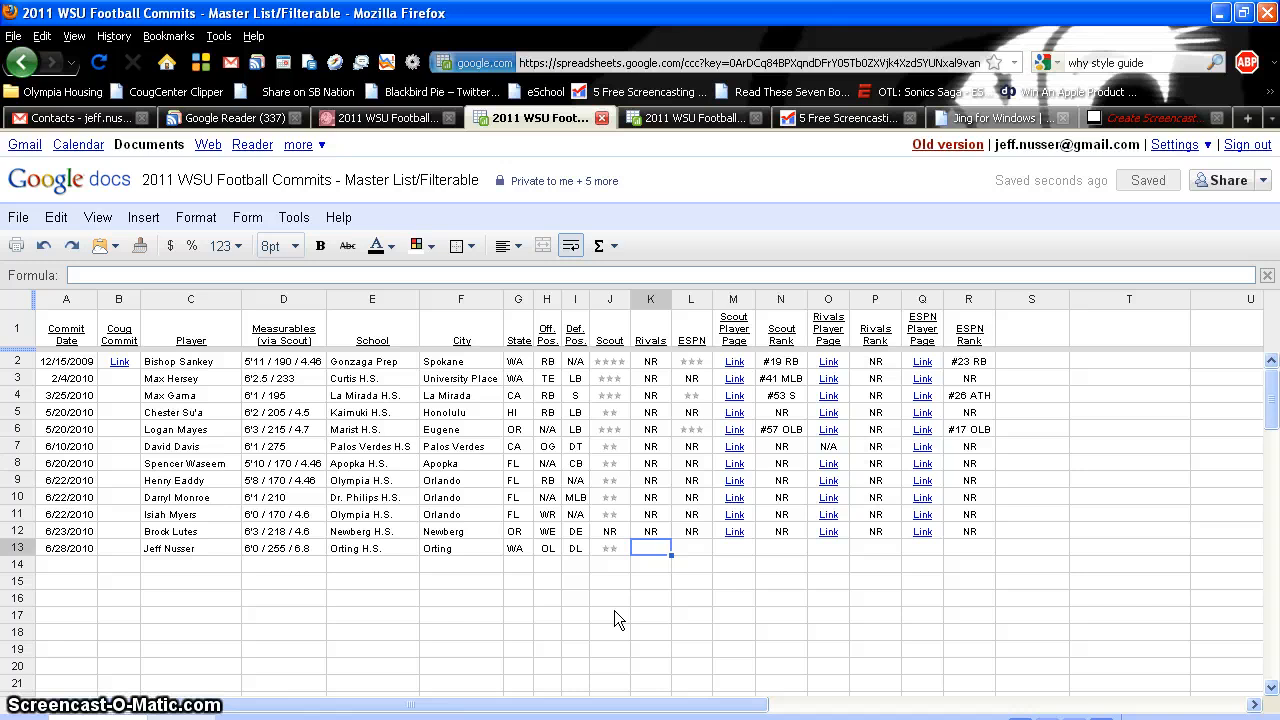
text(NR)
key(Tab)
text(NR)
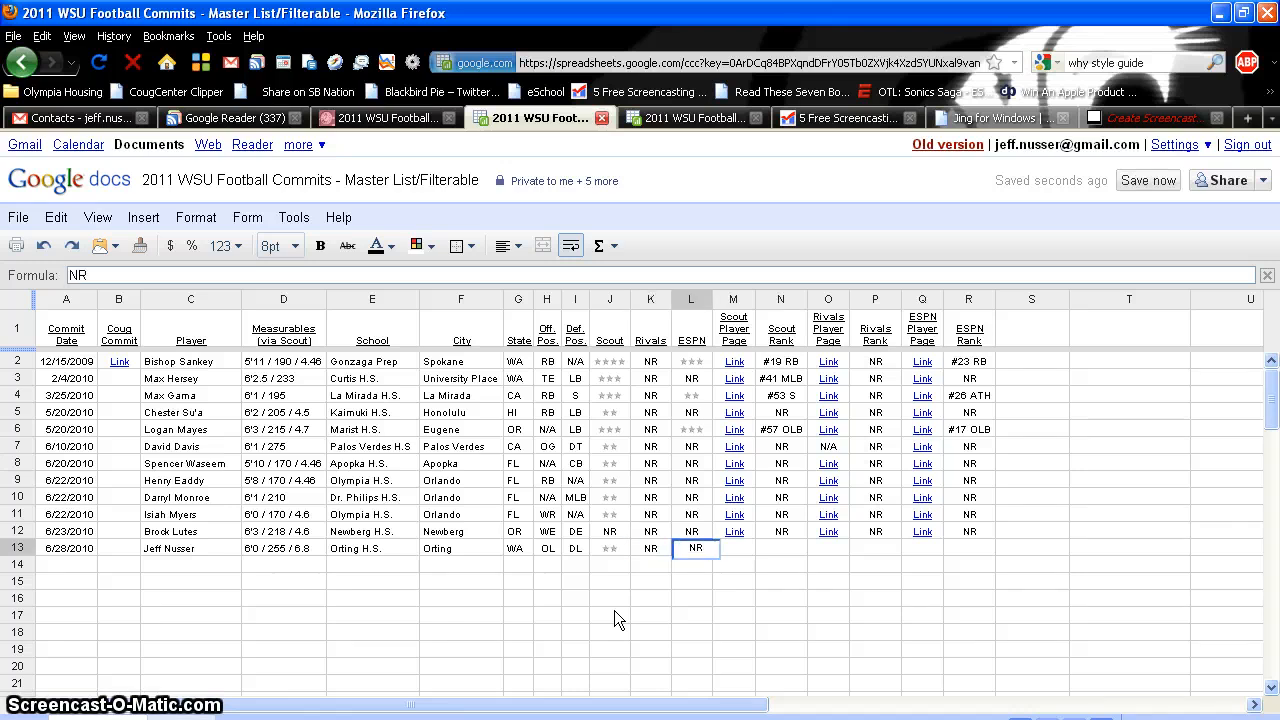
key(Tab)
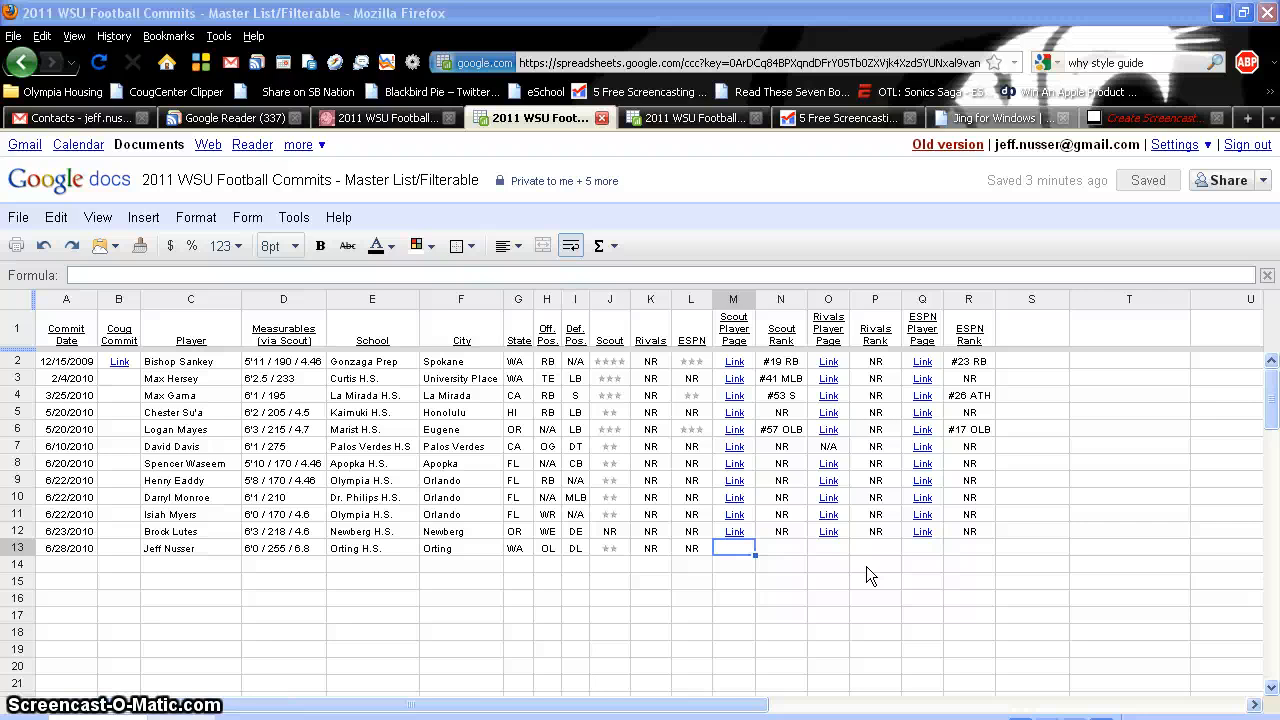
click(750, 533)
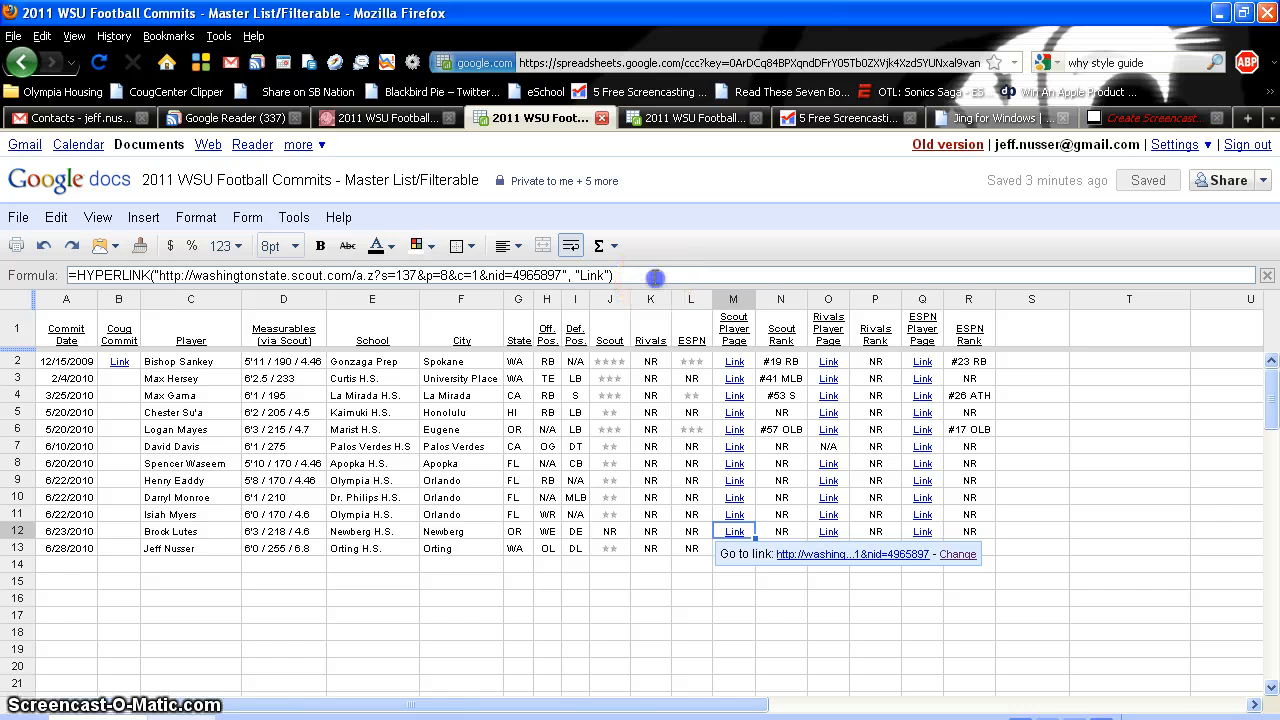
drag(614, 276, 55, 276)
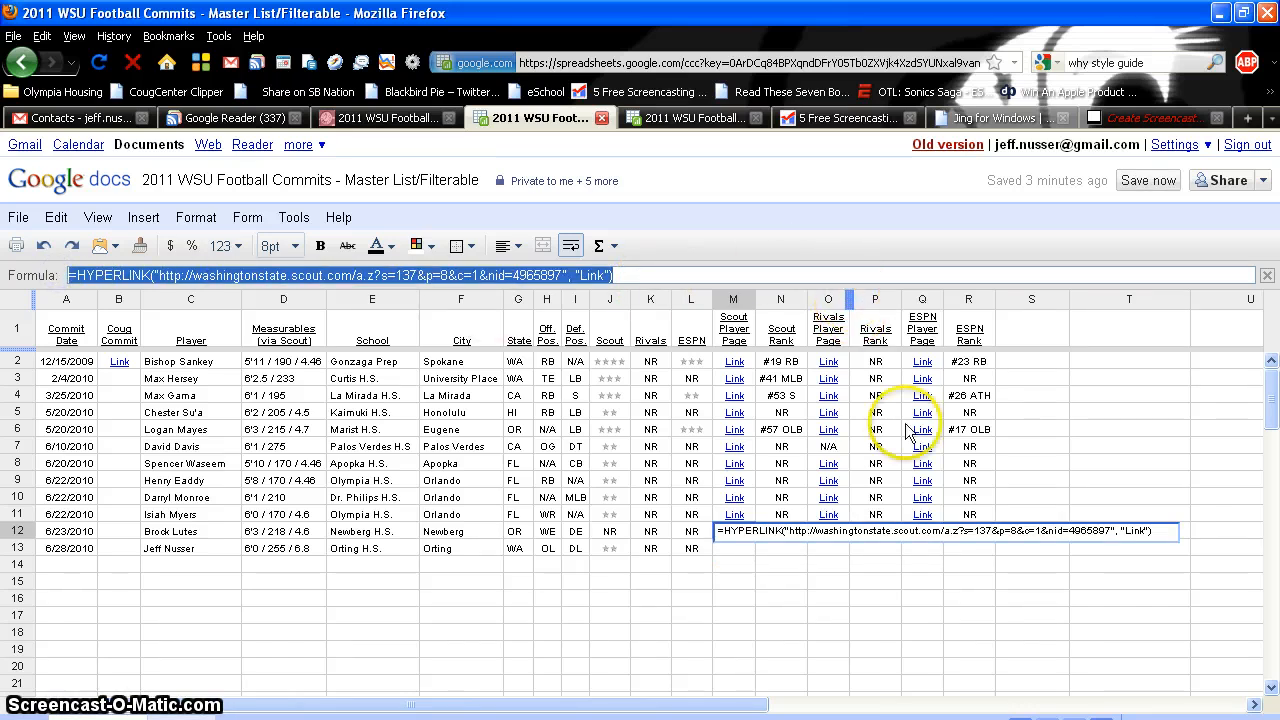
click(735, 550)
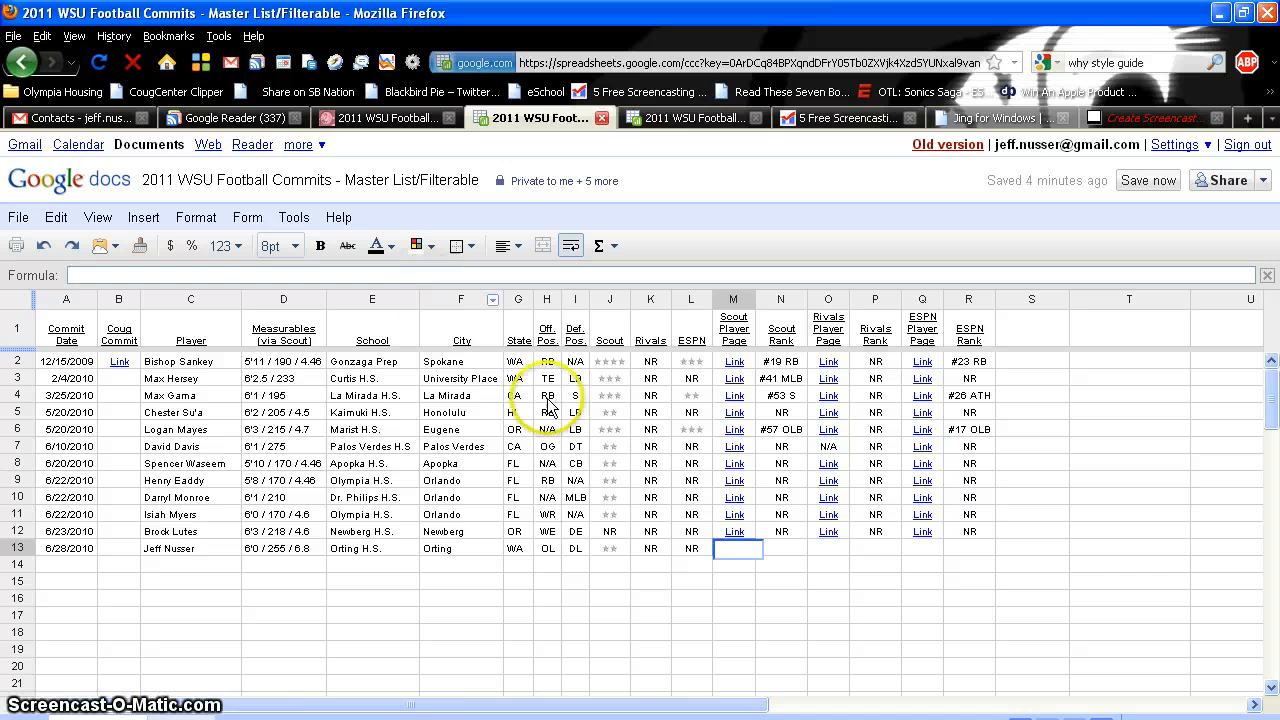
key(ctrl+v)
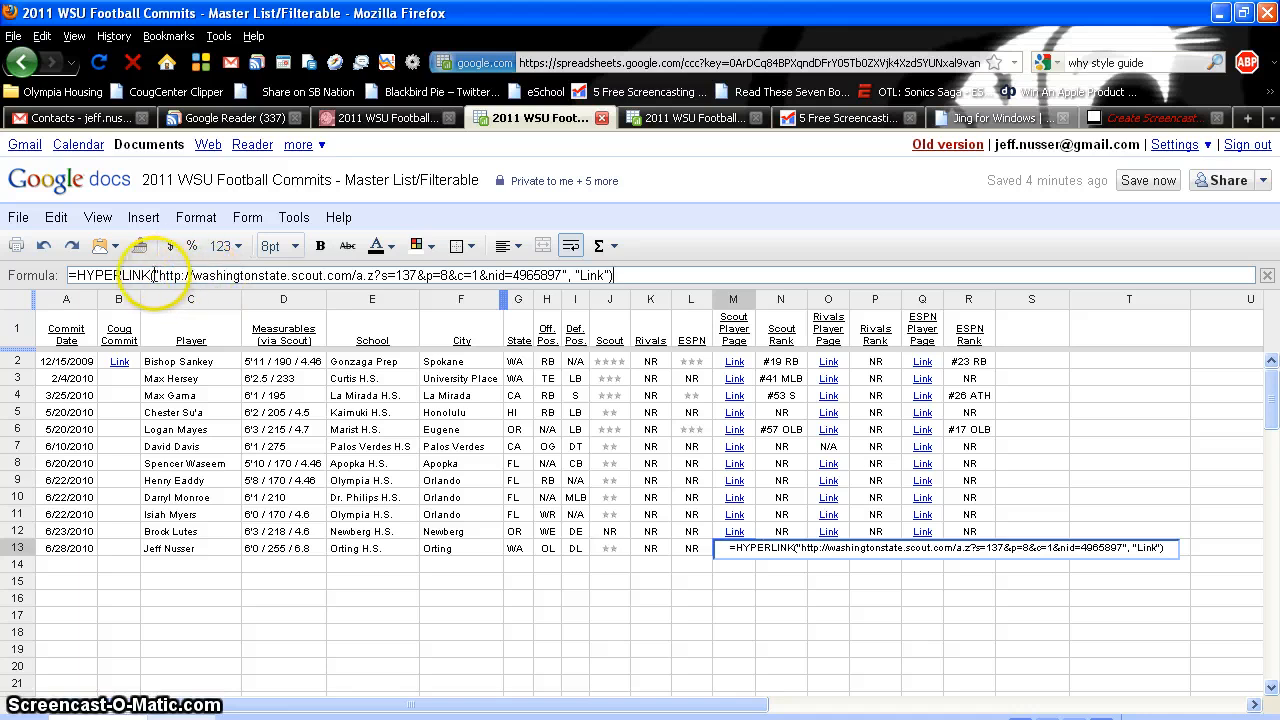
drag(157, 275, 414, 279)
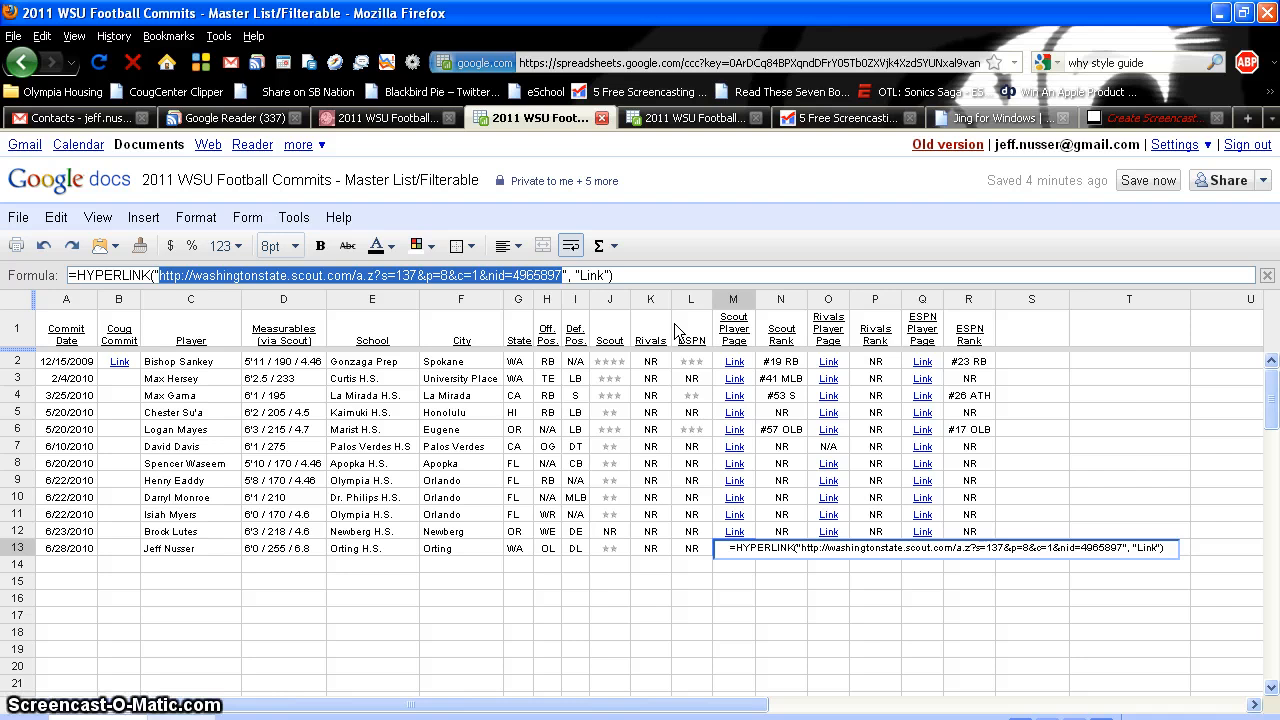
text(htto)
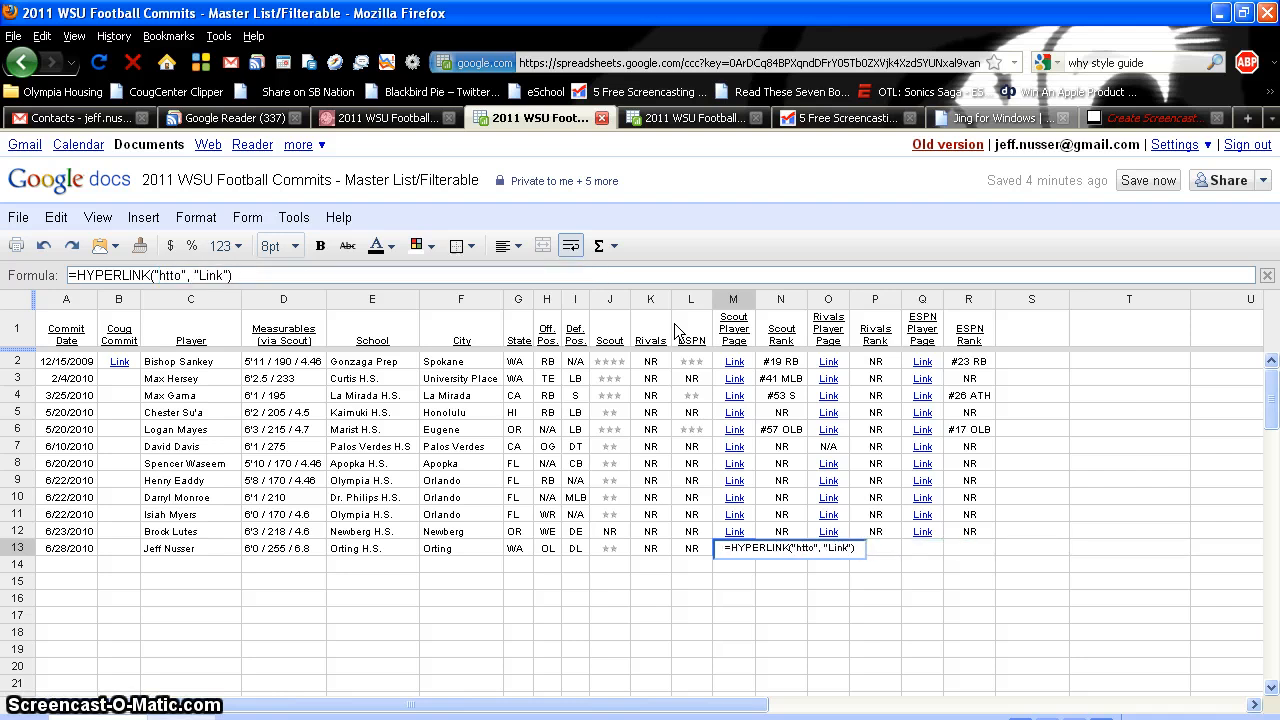
key(BackSpace)
text(p://coug)
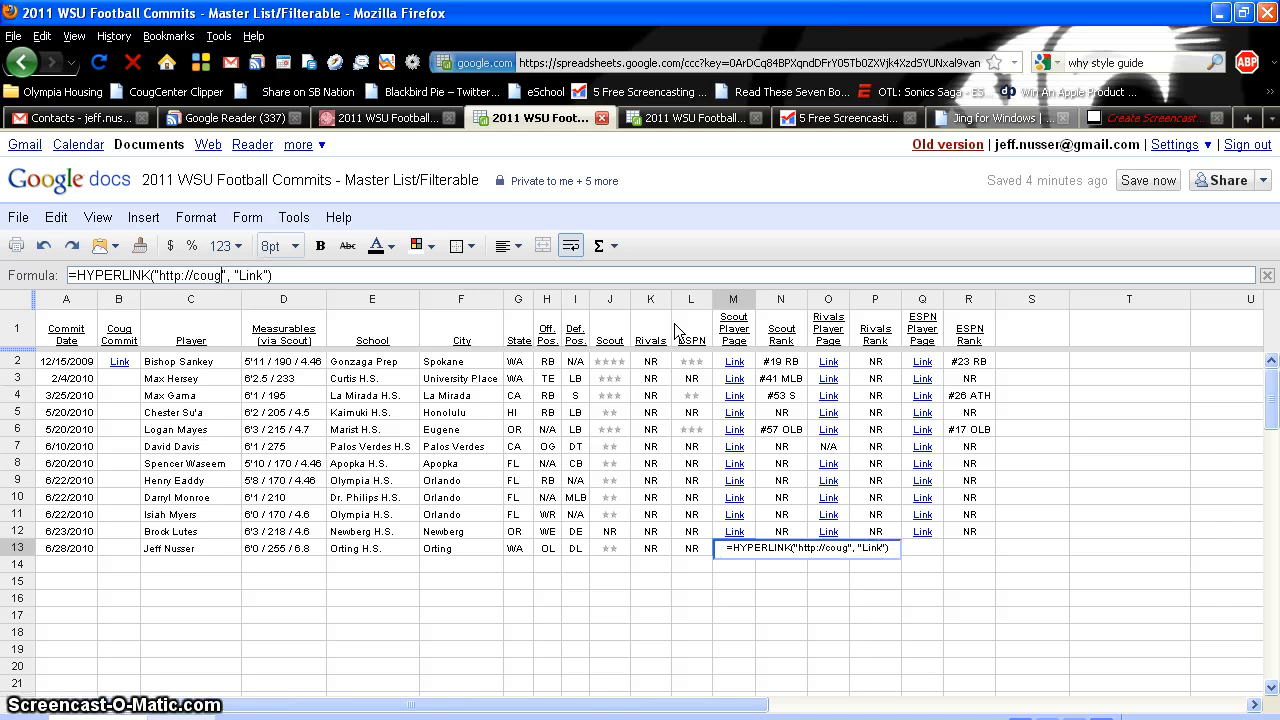
text(center.com/)
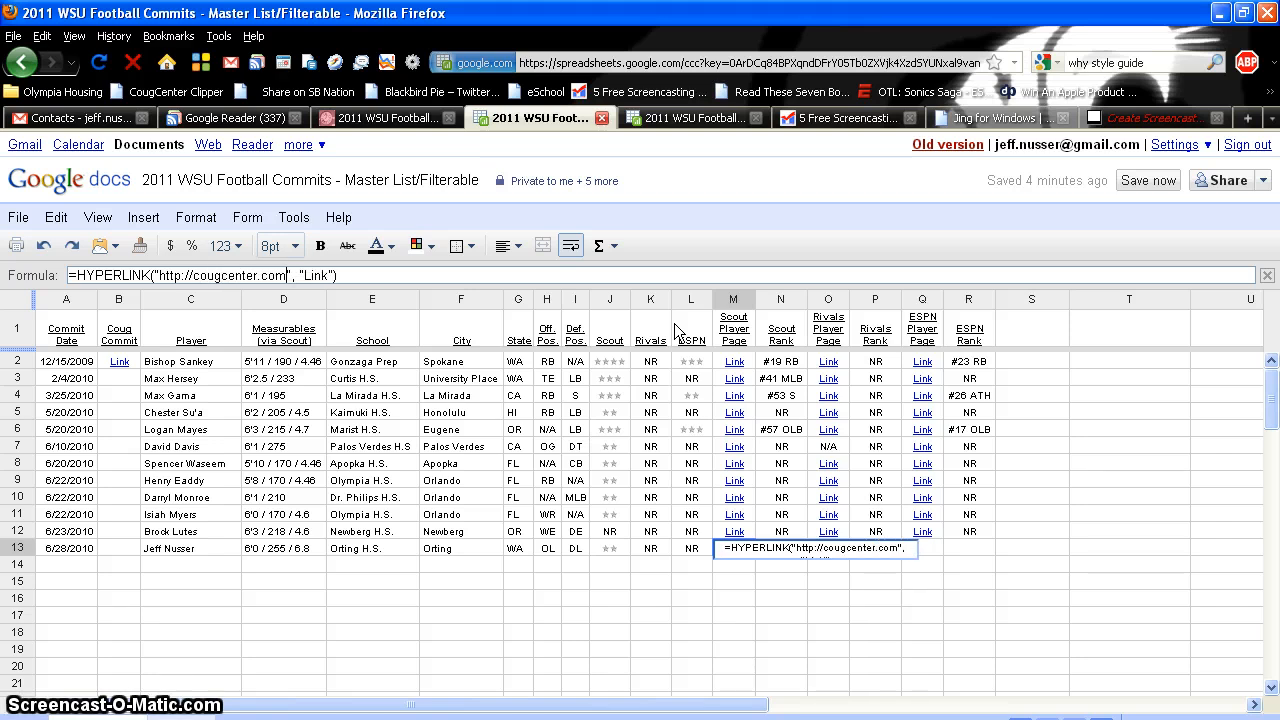
key(Return)
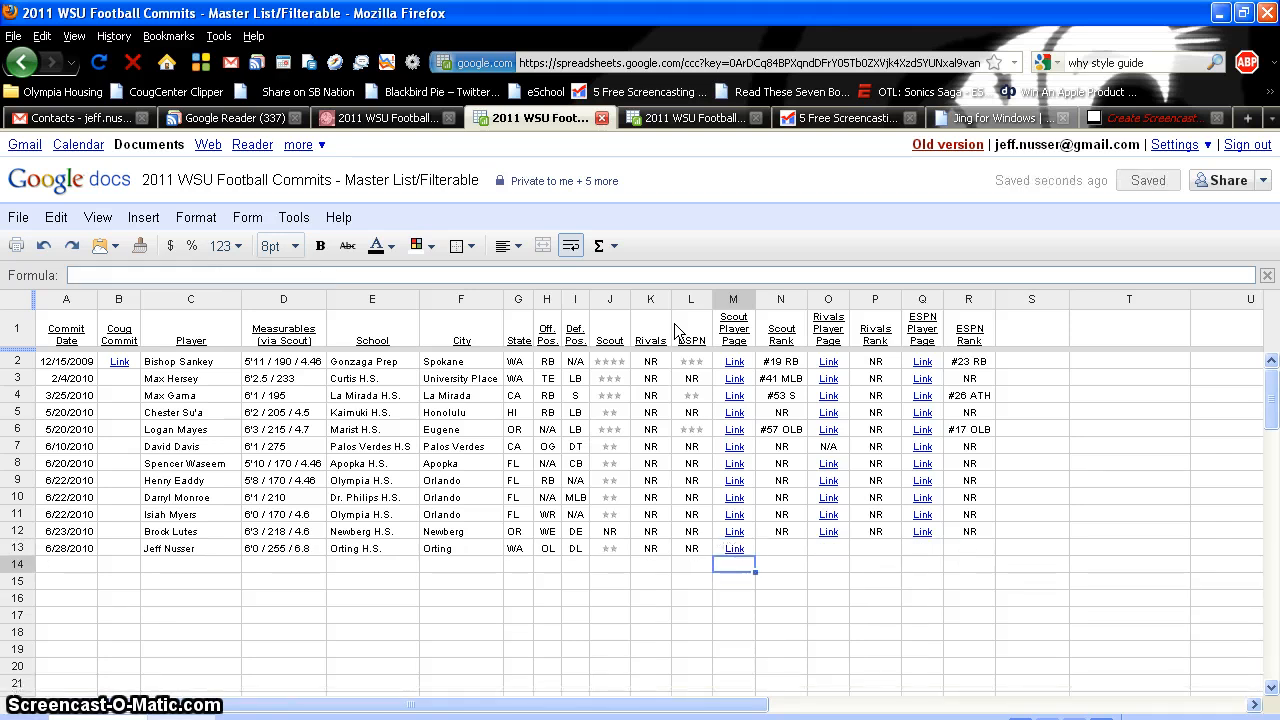
Check M13's new link, then enter #387 OL as the Scout Rank in N13
click(748, 546)
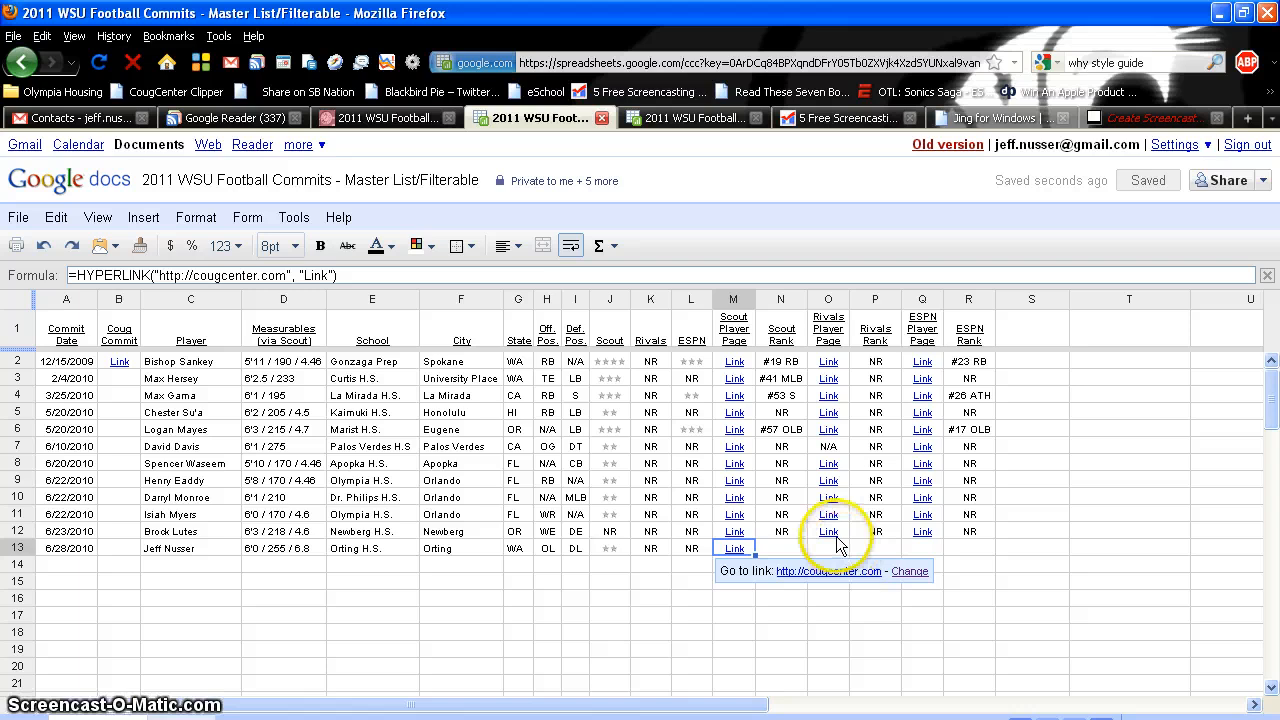
click(786, 548)
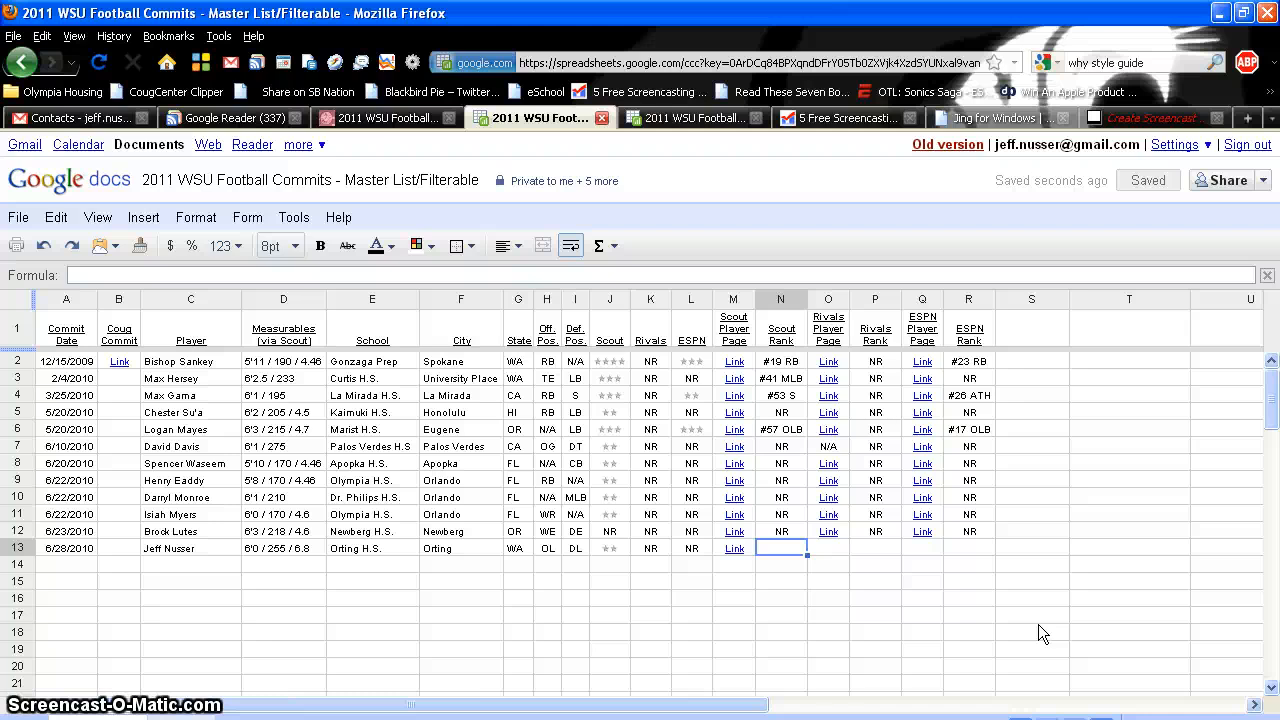
text(#)
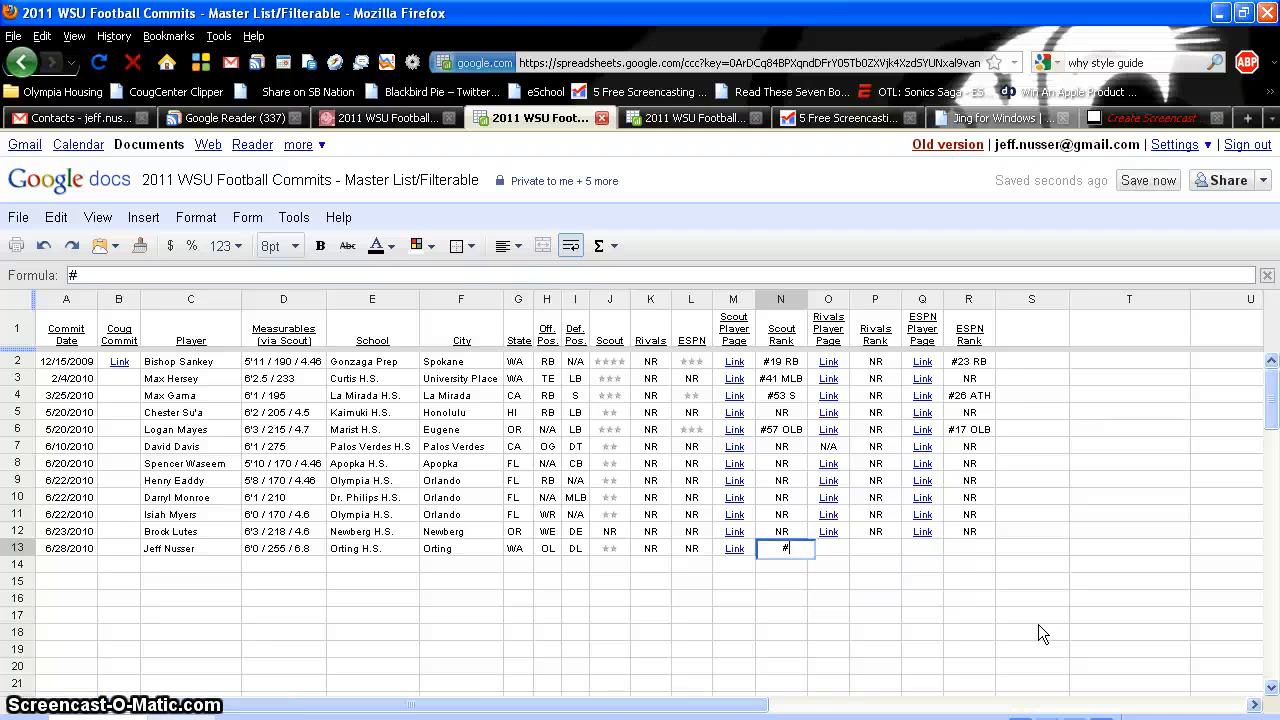
text(387 OL)
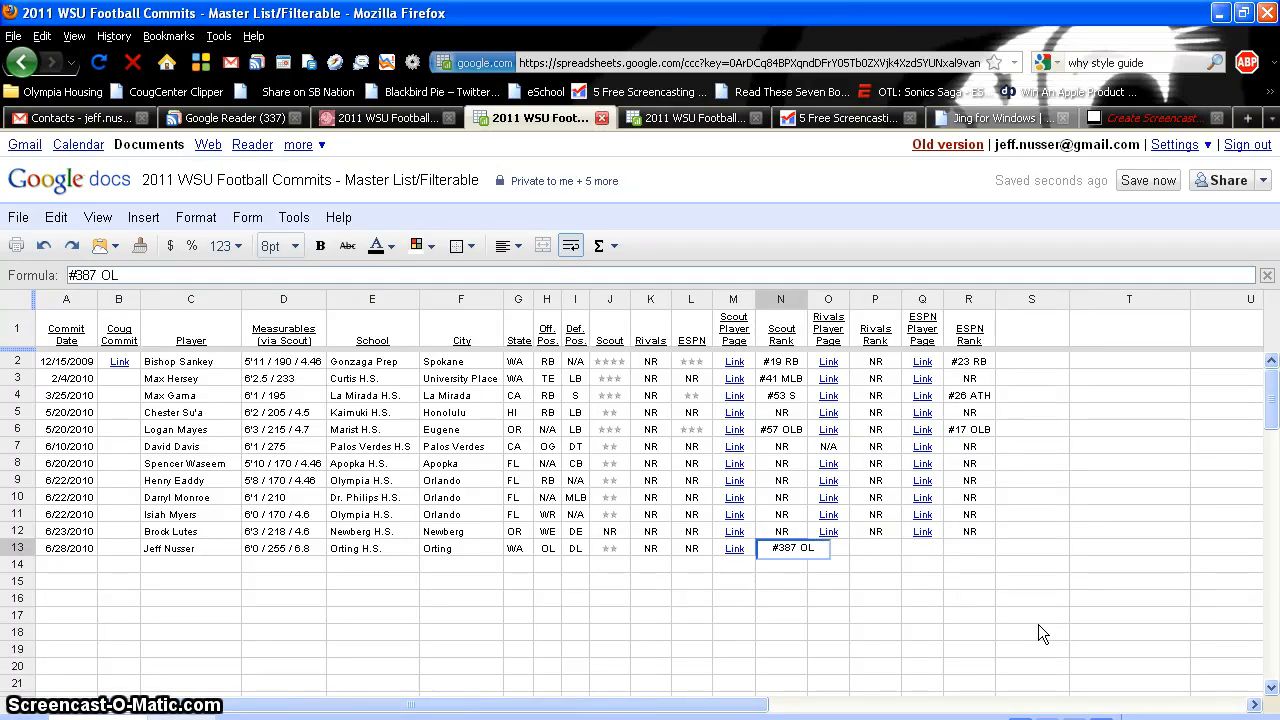
key(Tab)
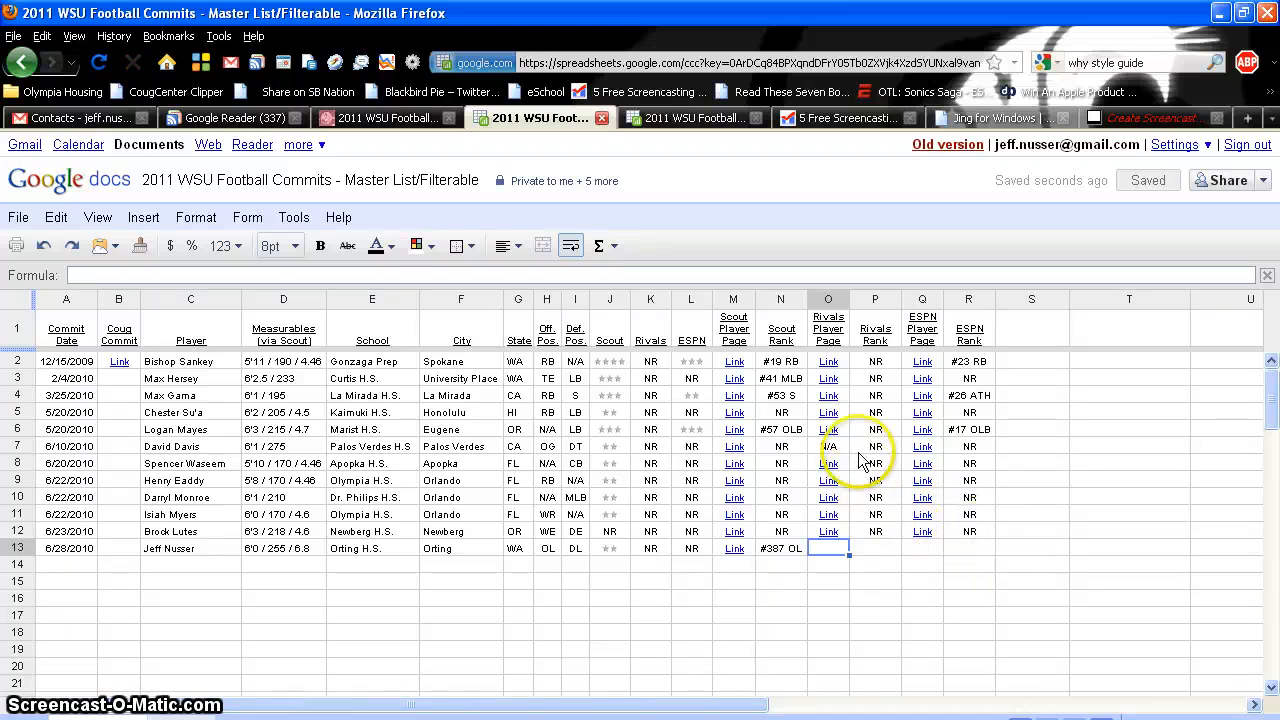
Open row 4's Rivals player page from O4, then return to the spreadsheet
click(830, 401)
click(904, 419)
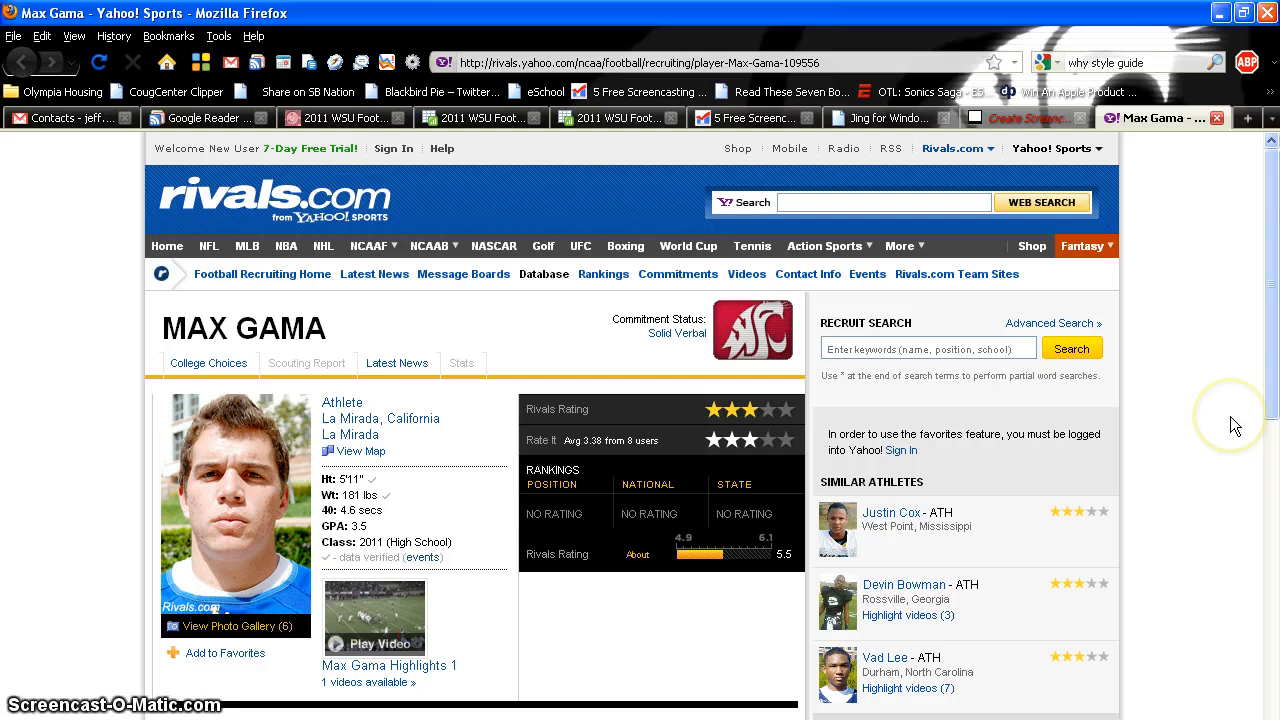
click(468, 116)
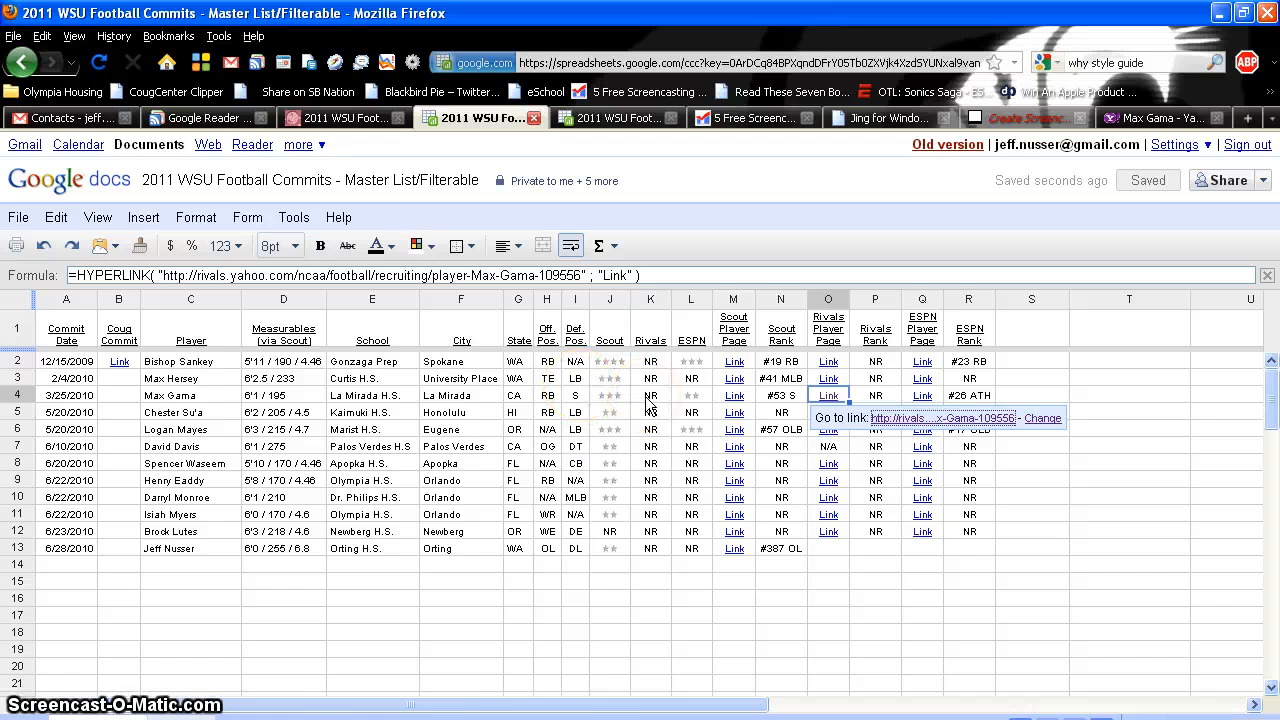
Copy the three-star Scout rating in J4 into K4, replacing NR, then return to the Rivals page
click(612, 400)
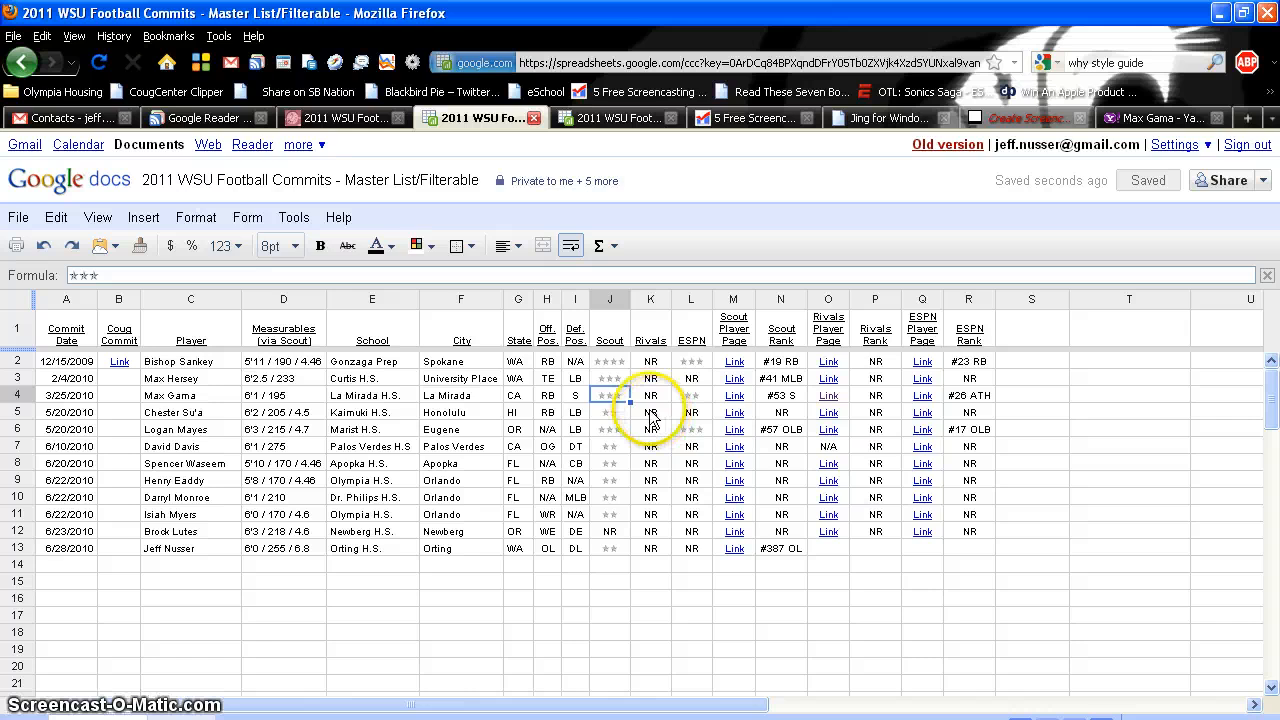
key(ctrl+c)
click(651, 397)
key(ctrl+v)
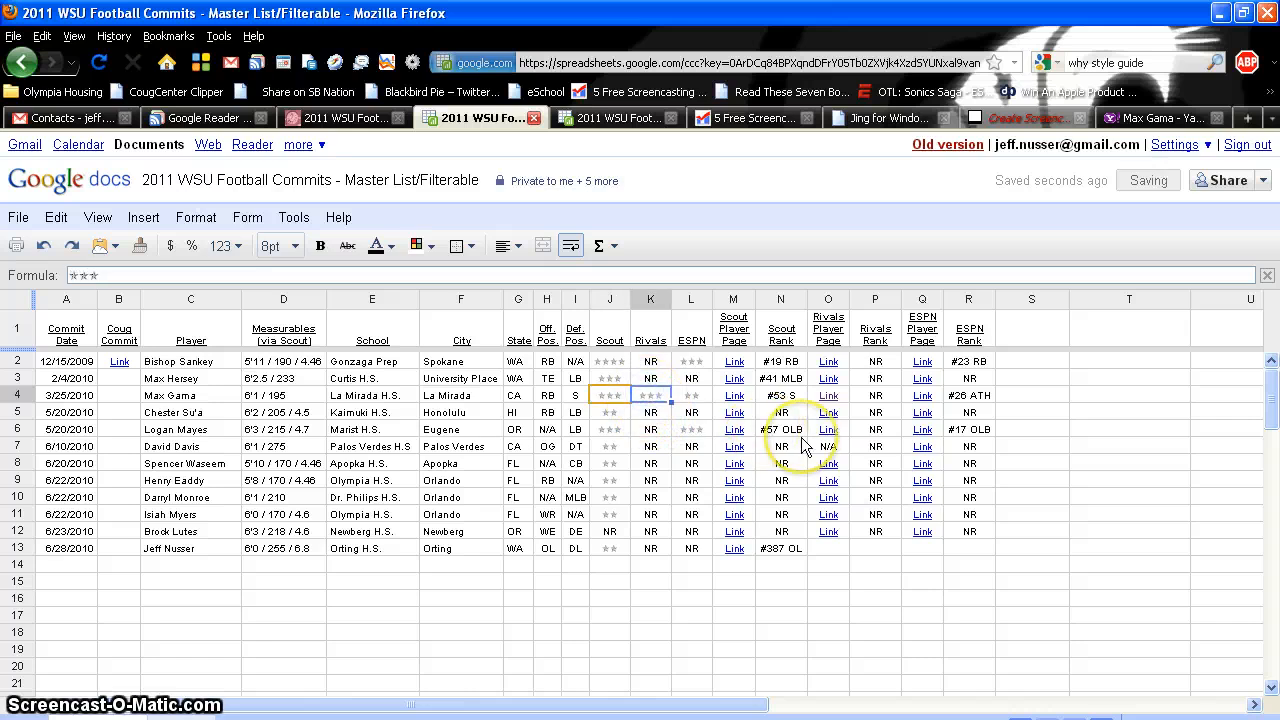
key(Return)
key(Return)
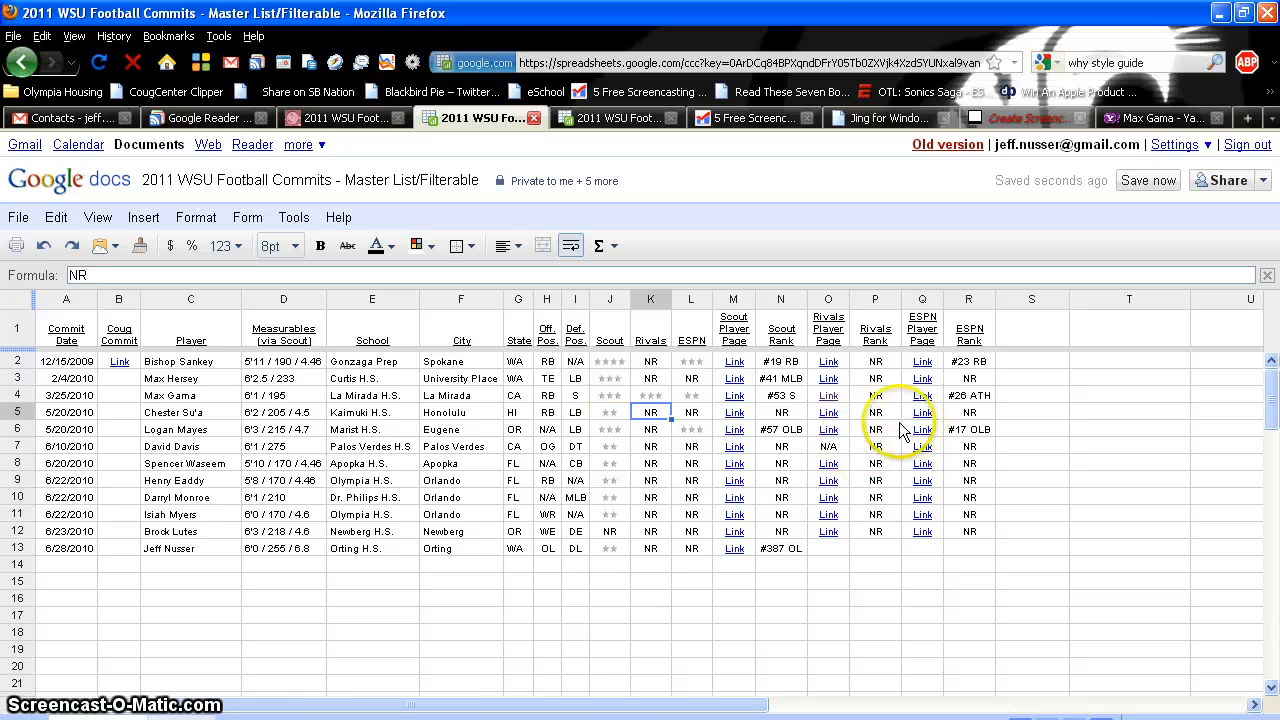
click(1148, 116)
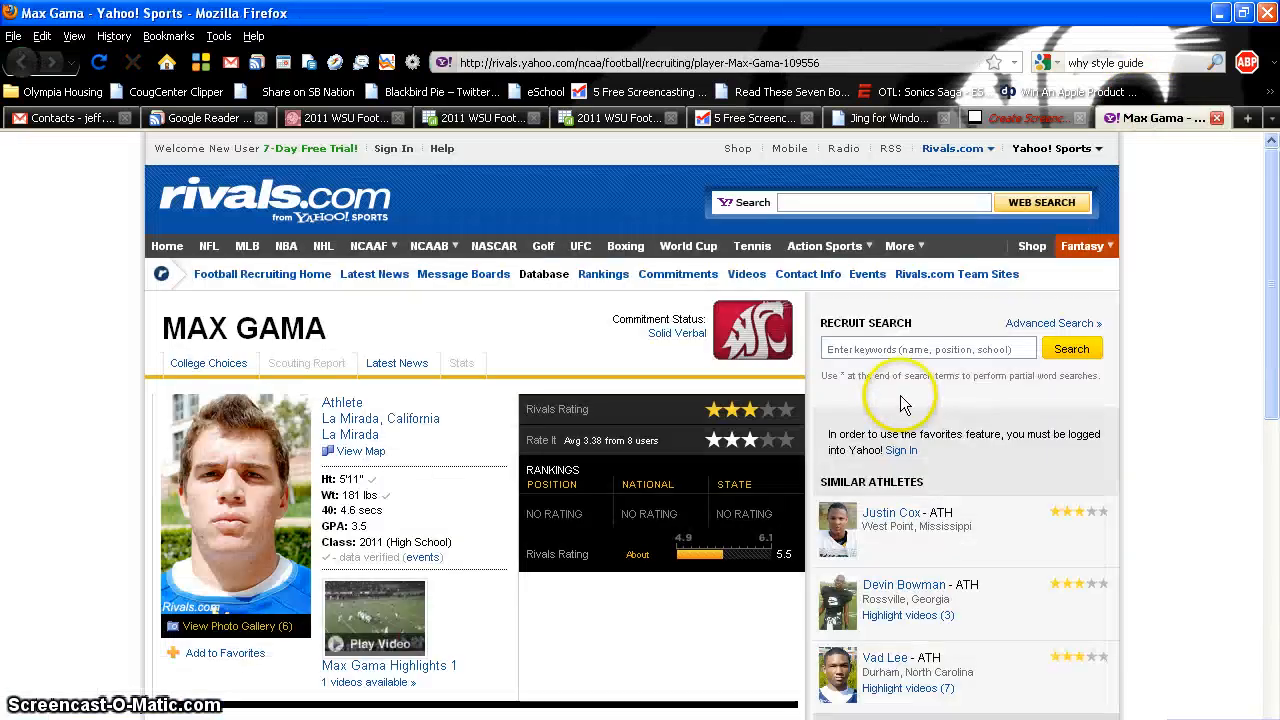
Scroll through the row 4 recruit's Rivals.com profile, then close that browser tab
scroll(1164, 427, down, 2)
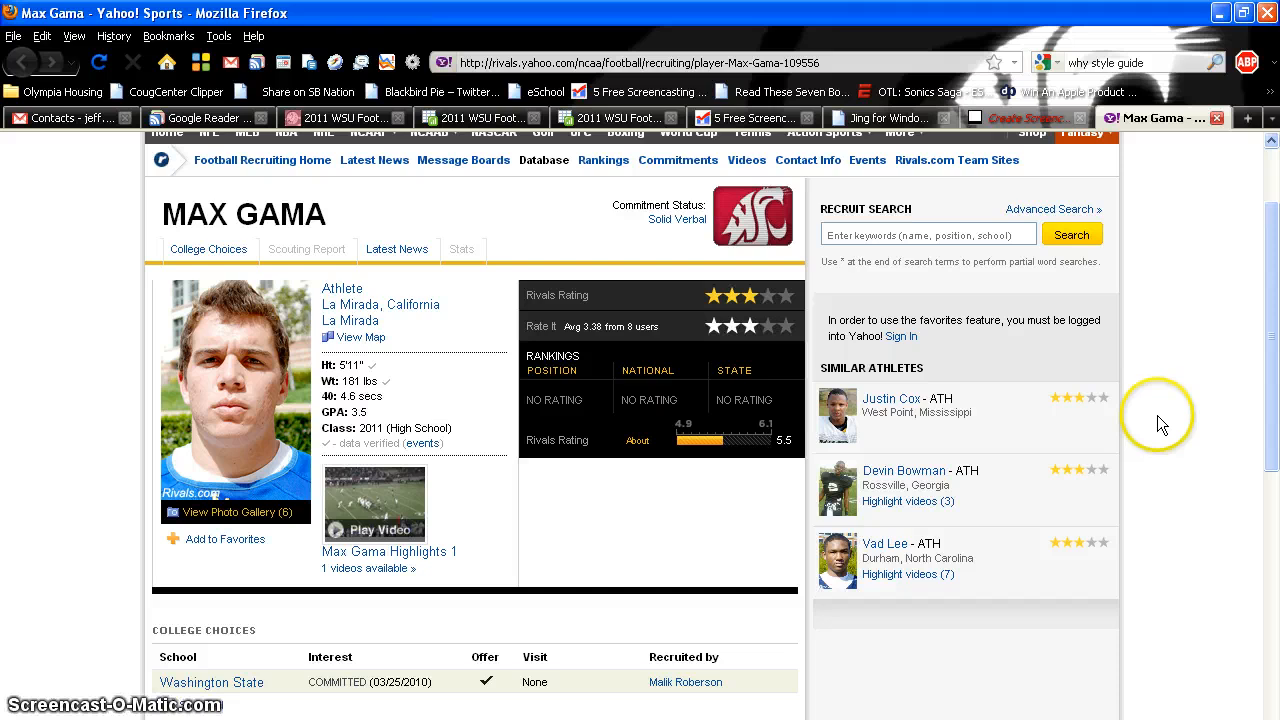
scroll(1162, 403, down, 4)
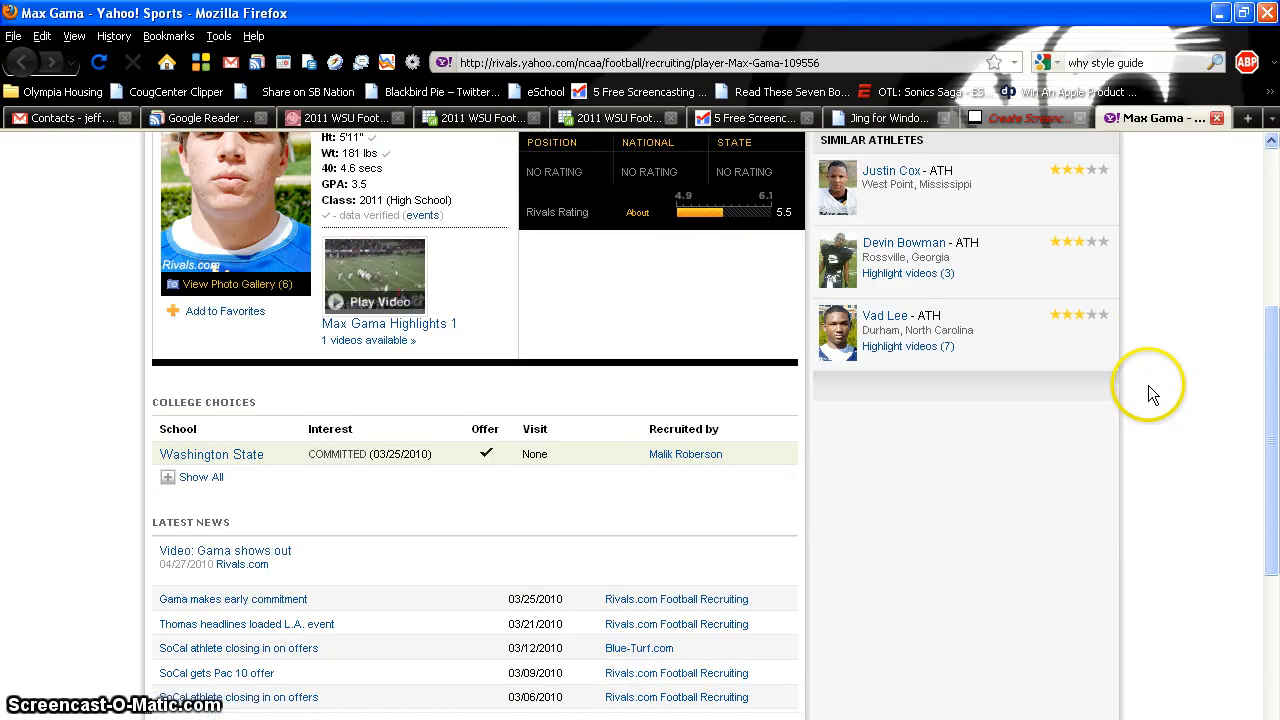
scroll(1164, 393, up, 6)
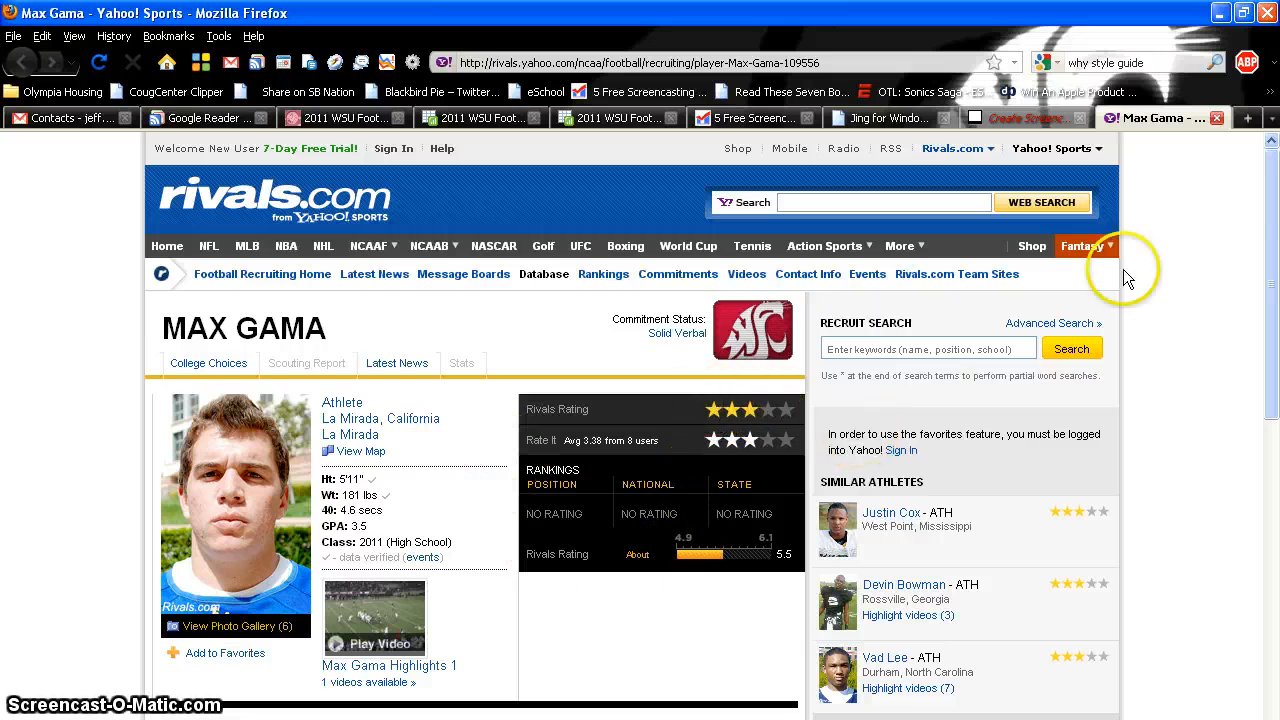
click(1217, 118)
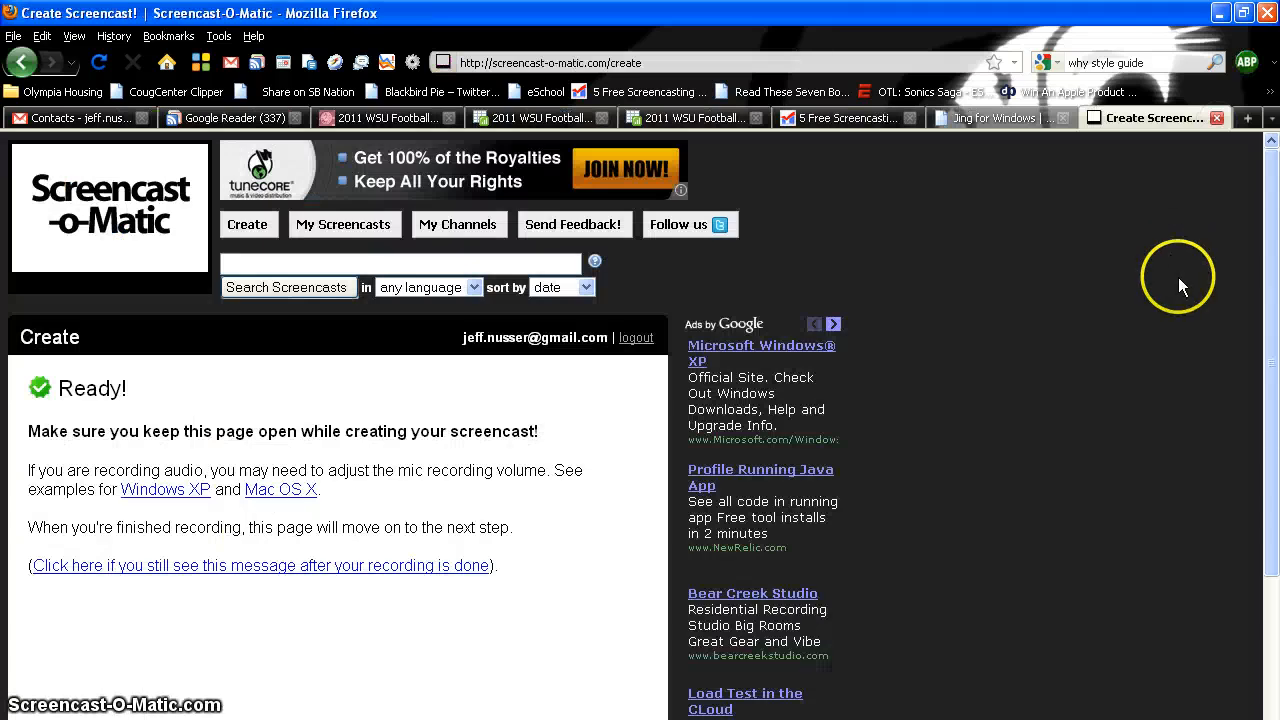
Go from the recruiting spreadsheet to the CougCenter 2011 WSU Football Recruiting Central page
click(510, 120)
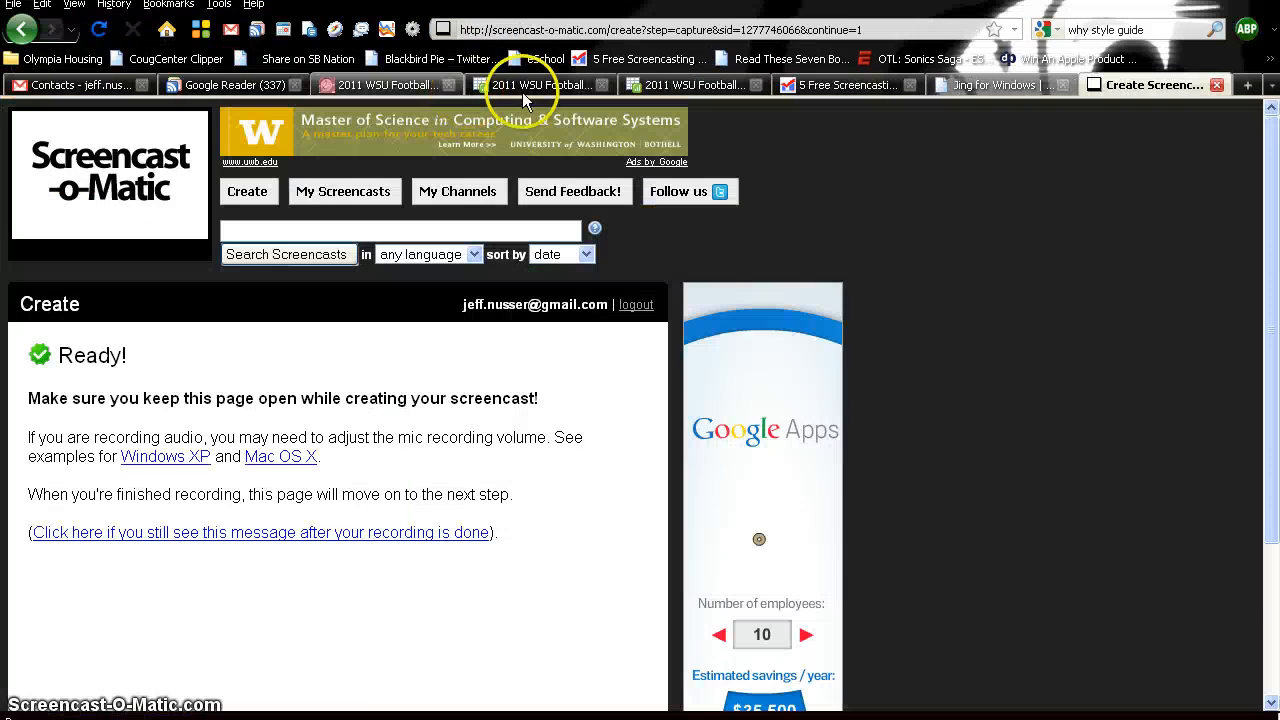
click(394, 86)
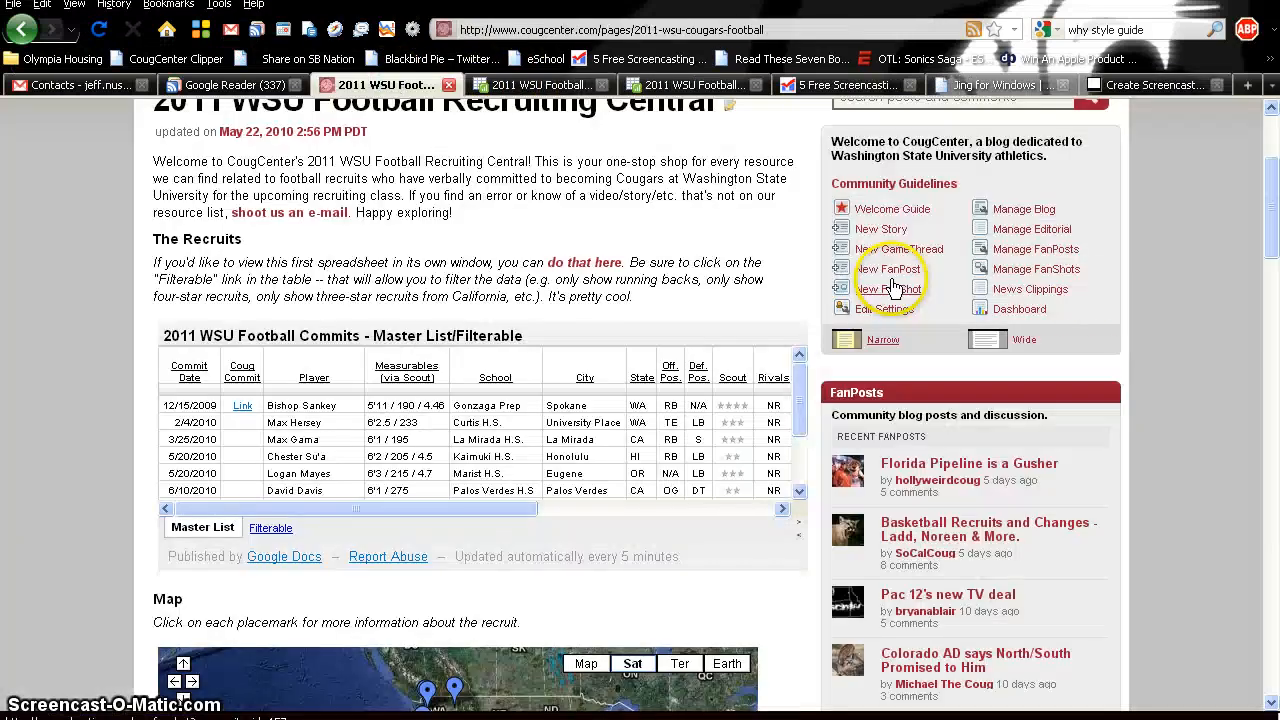